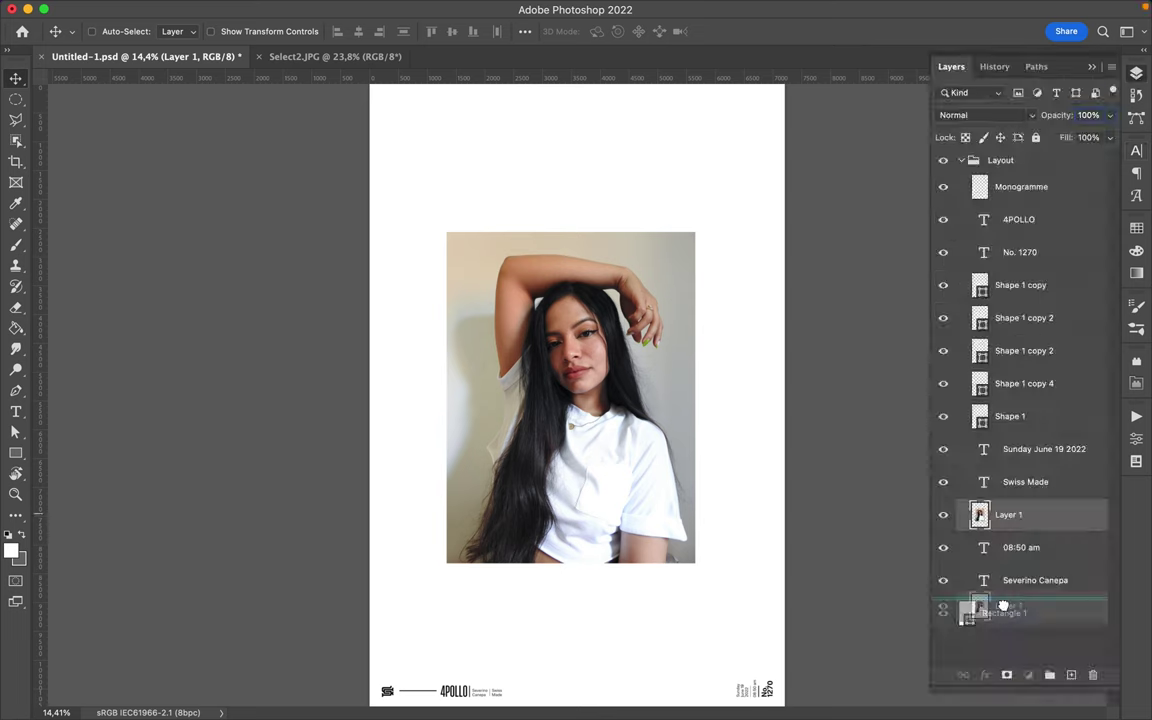
# Add a Levels adjustment above the photo and raise its black input slightly.
pyautogui.click(1028, 675)
pyautogui.press('Escape')
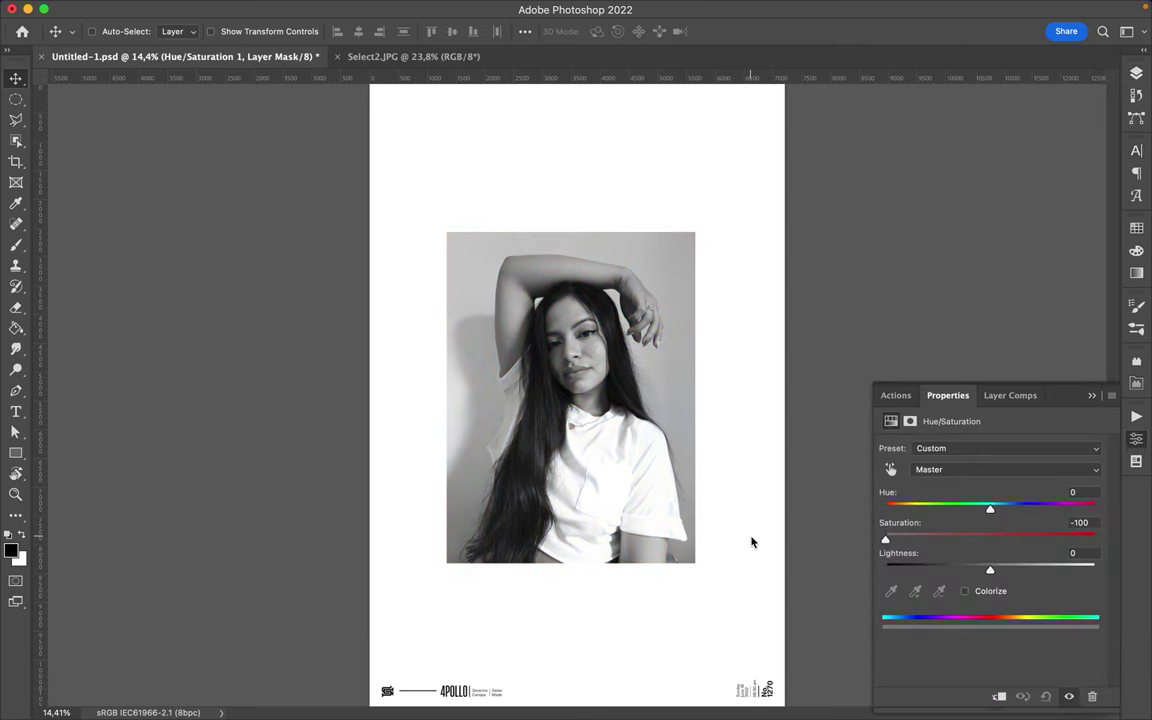
pyautogui.click(1136, 73)
pyautogui.click(1007, 675)
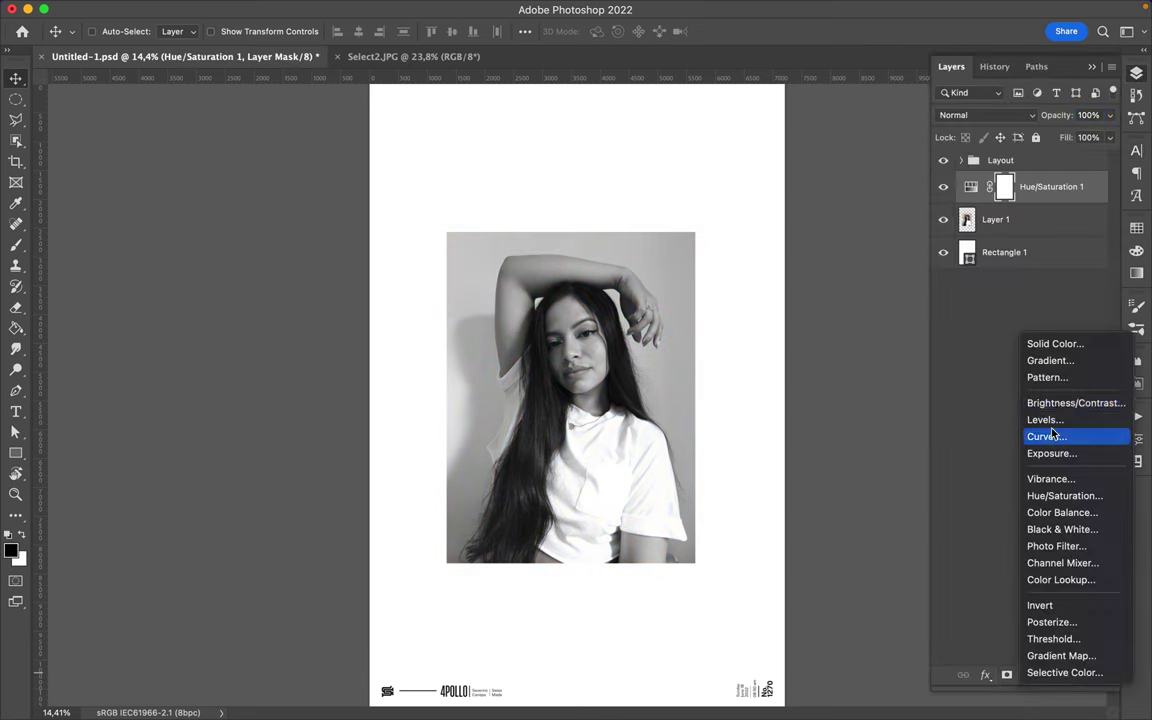
pyautogui.click(1043, 420)
pyautogui.moveTo(907, 567); pyautogui.dragTo(918, 567)
# Set the Levels white input to 239 and black to 9, then move the photo right and up.
pyautogui.moveTo(1098, 567)
pyautogui.mouseDown()
pyautogui.moveTo(1087, 567)
pyautogui.moveTo(1097, 570)
pyautogui.mouseUp()
pyautogui.moveTo(917, 568); pyautogui.dragTo(912, 568)
pyautogui.moveTo(589, 368); pyautogui.dragTo(683, 323)
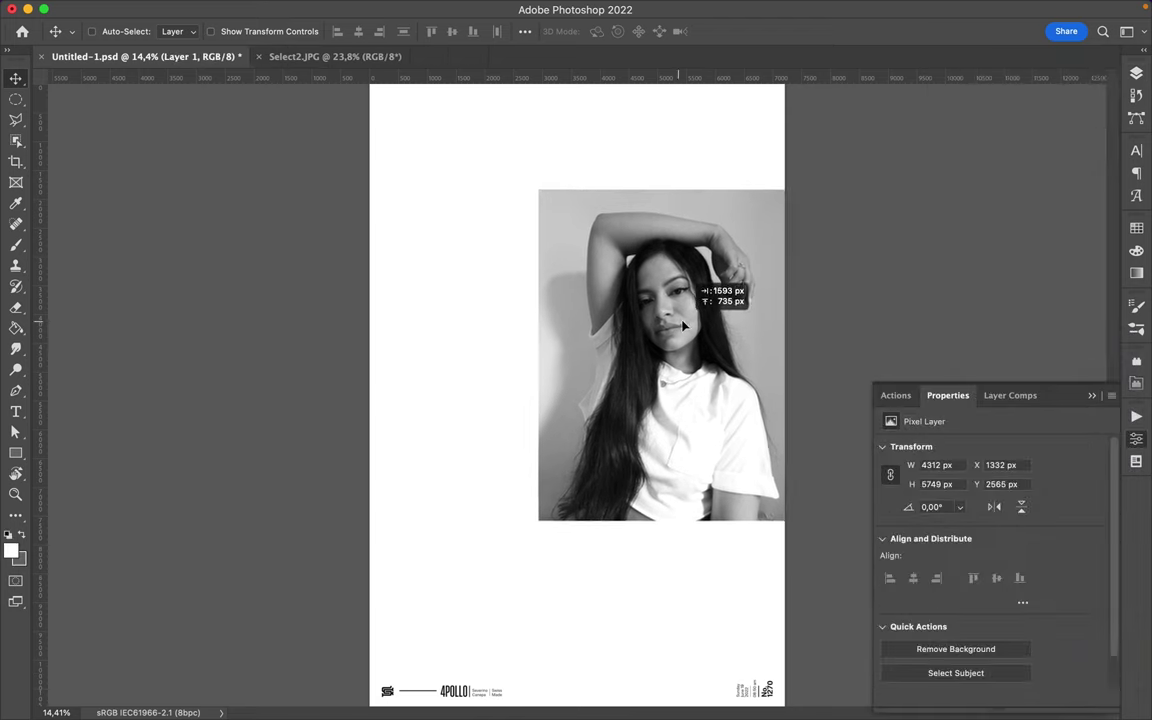
# Delete an angular area of the photo using a polygonal lasso selection.
pyautogui.press('l')
pyautogui.click(816, 206)
pyautogui.click(620, 198)
pyautogui.click(577, 225)
pyautogui.click(544, 530)
pyautogui.click(486, 325)
pyautogui.click(504, 178)
pyautogui.doubleClick(578, 143)
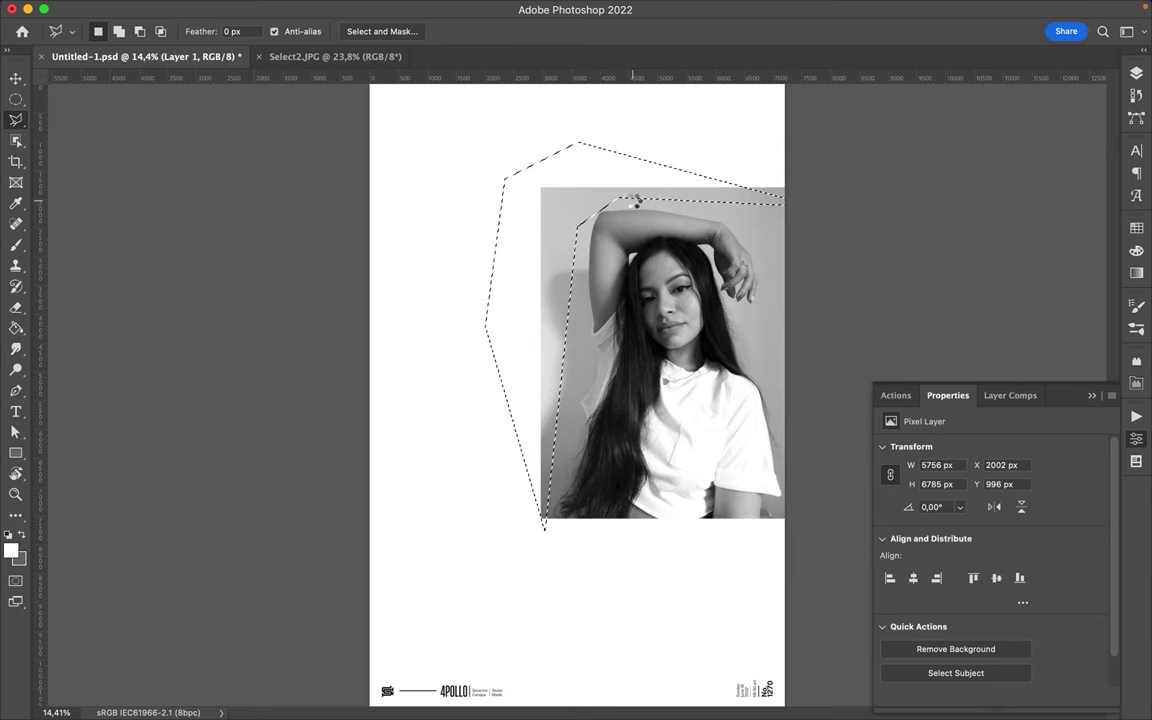
pyautogui.press('Delete')
# Paste a photo piece as a new layer and shift it up and left.
pyautogui.click(526, 235)
pyautogui.hotkey('ctrl', 'v')
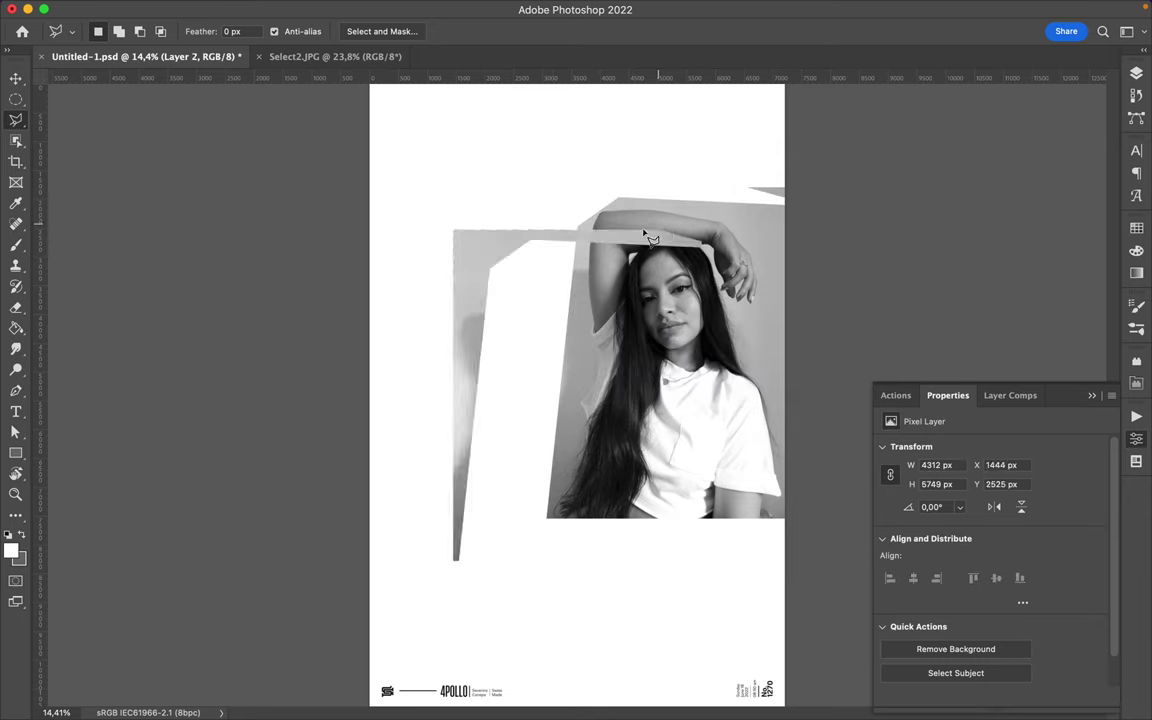
pyautogui.click(16, 78)
pyautogui.moveTo(520, 240); pyautogui.dragTo(509, 183)
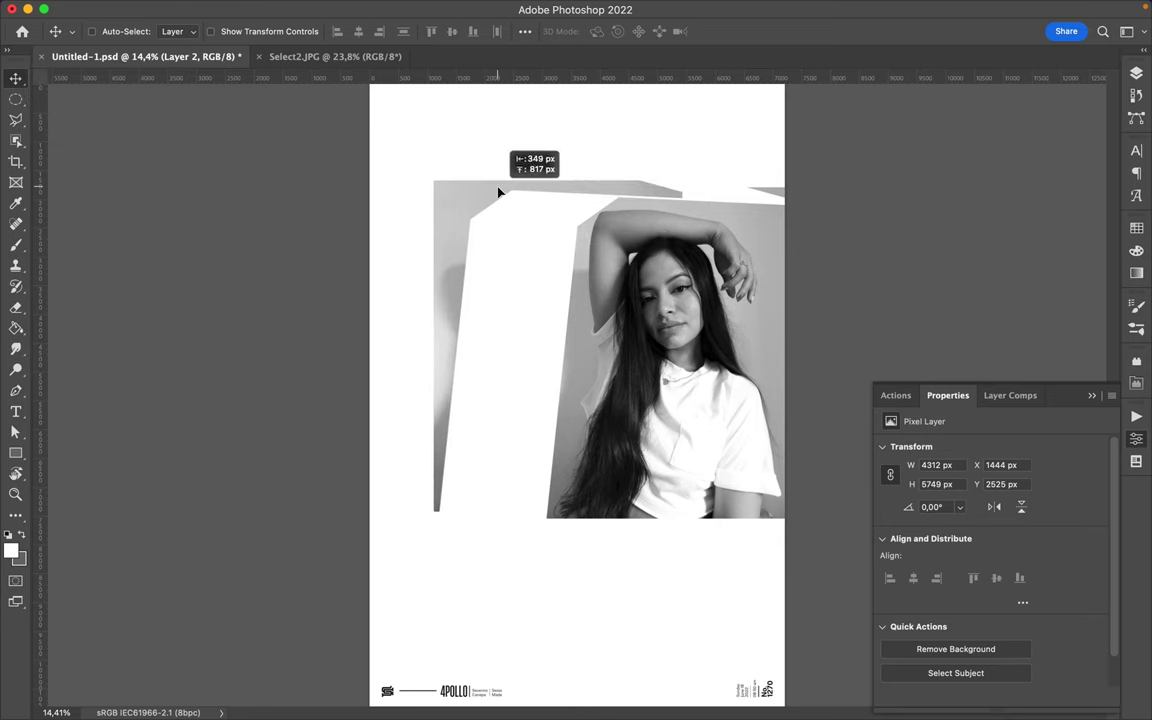
# Cut a triangular piece of the main photo onto its own layer.
pyautogui.hotkey('alt', '[')
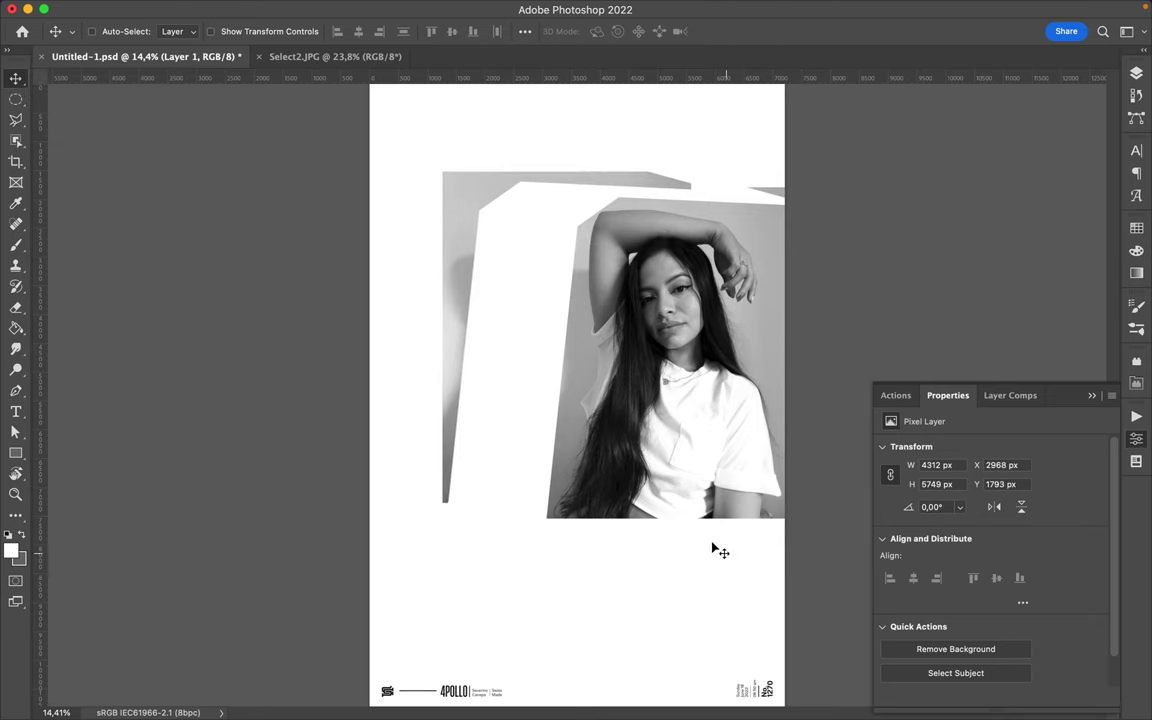
pyautogui.press('l')
pyautogui.click(549, 335)
pyautogui.click(682, 538)
pyautogui.click(501, 561)
pyautogui.doubleClick(540, 373)
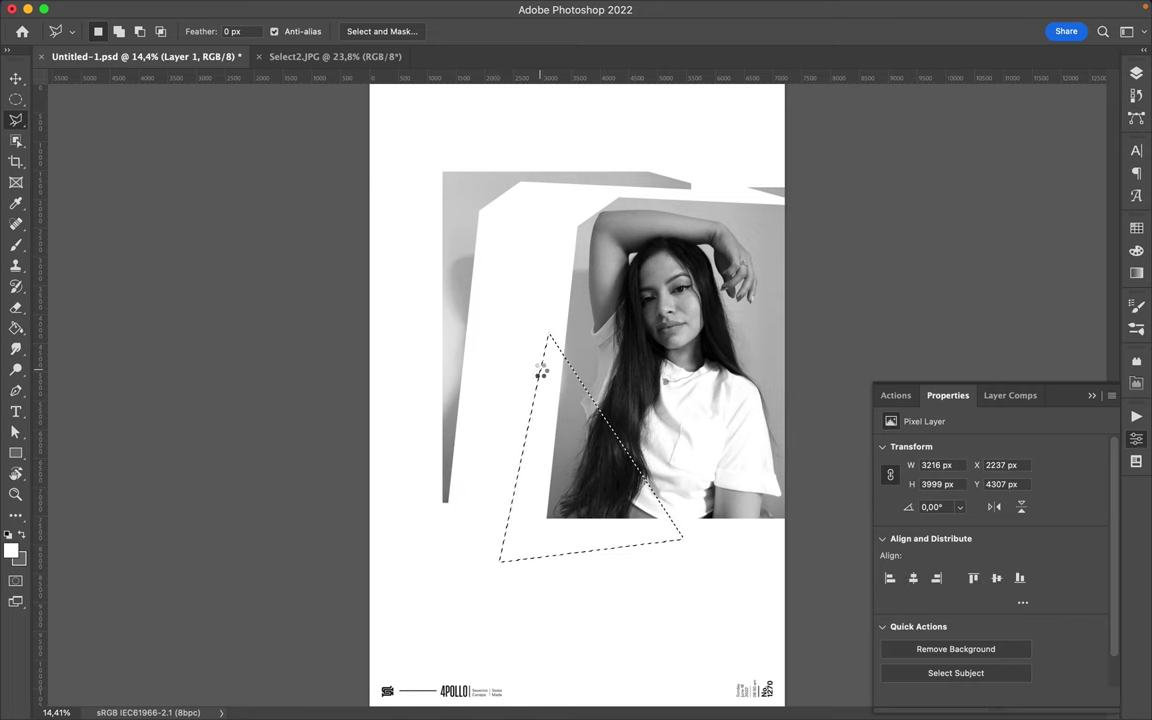
pyautogui.hotkey('ctrl', 'shift', 'j')
# Alt-drag copies of Levels 1 and Hue/Saturation 1 above Layer 3 and Layer 1.
pyautogui.press('i')
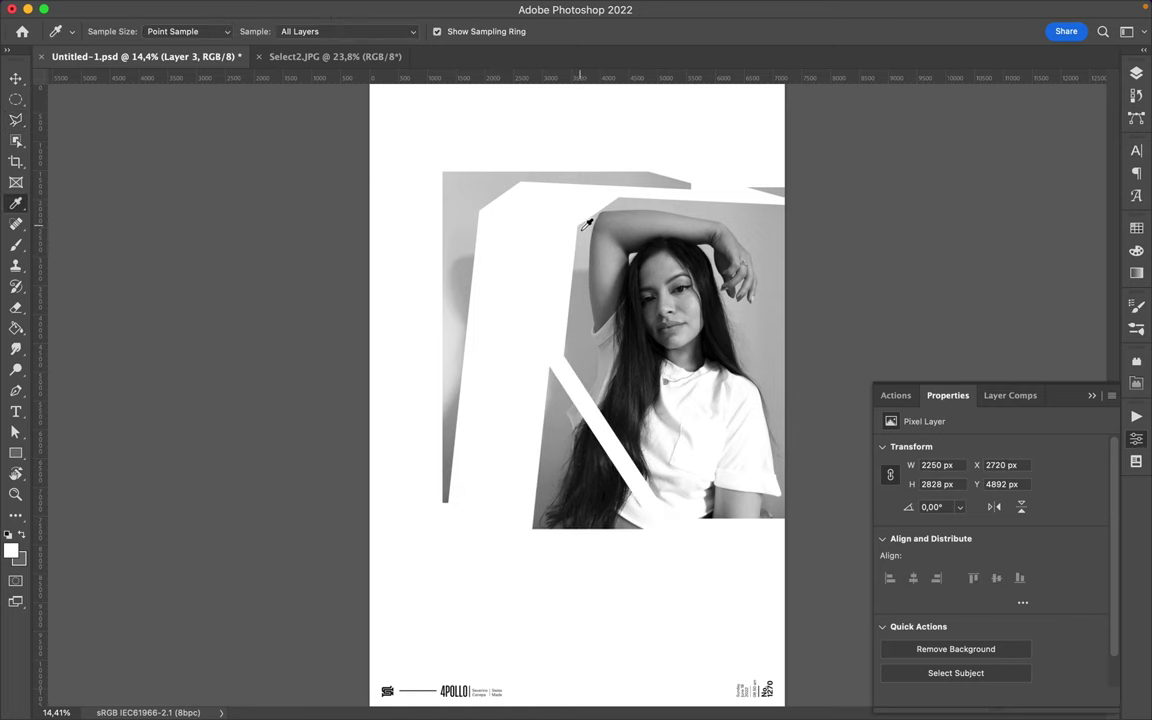
pyautogui.press('F7')
pyautogui.click(1035, 187)
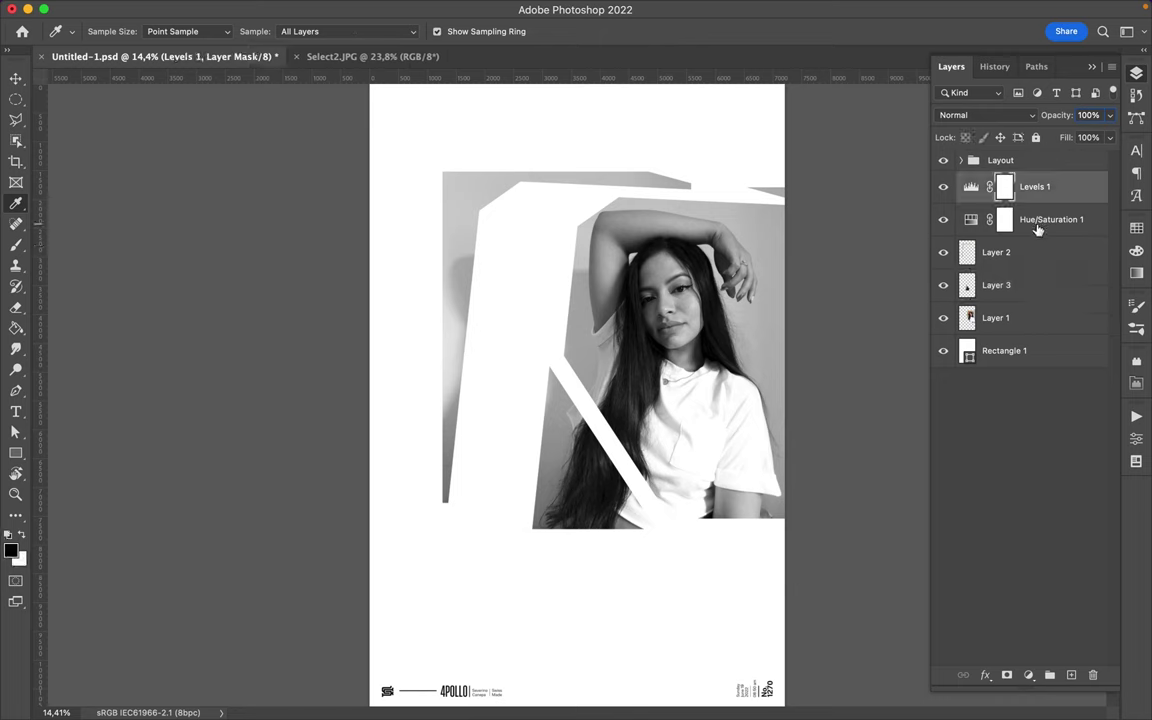
pyautogui.keyDown('shift'); pyautogui.click(1038, 220); pyautogui.keyUp('shift')
pyautogui.moveTo(1038, 220); pyautogui.dragTo(1040, 368)
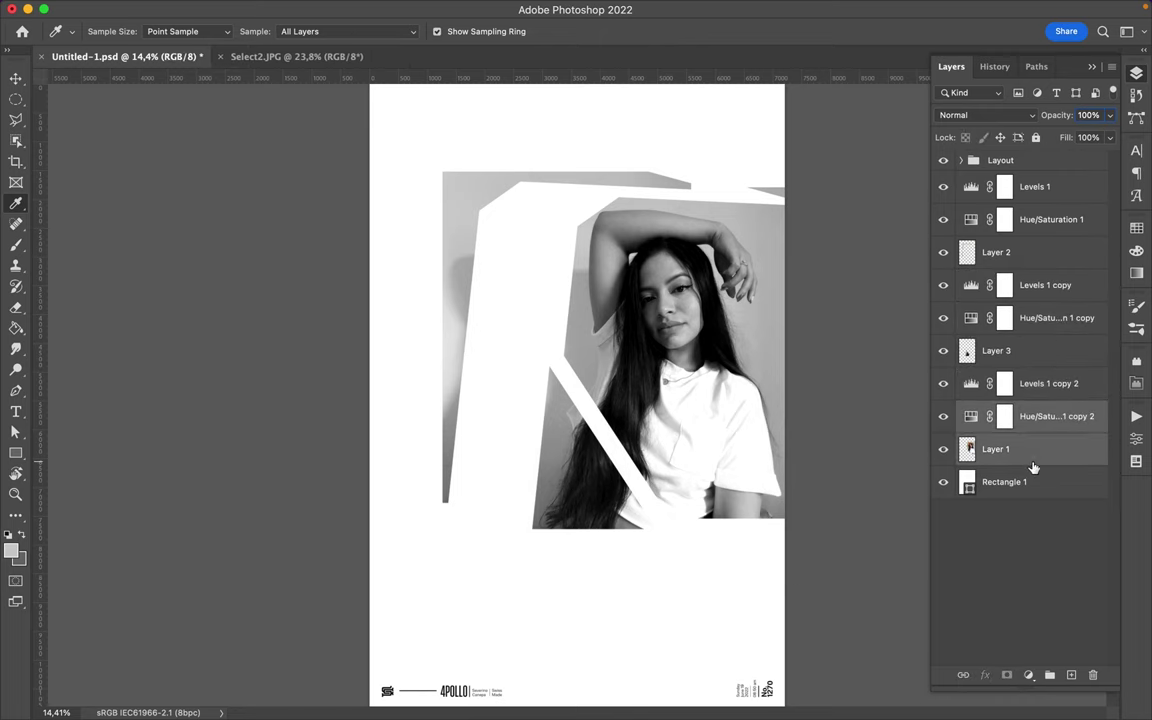
# Merge the copied adjustments into Layer 1 and into Layer 3.
pyautogui.click(1040, 395)
pyautogui.keyDown('shift'); pyautogui.click(1042, 453); pyautogui.keyUp('shift')
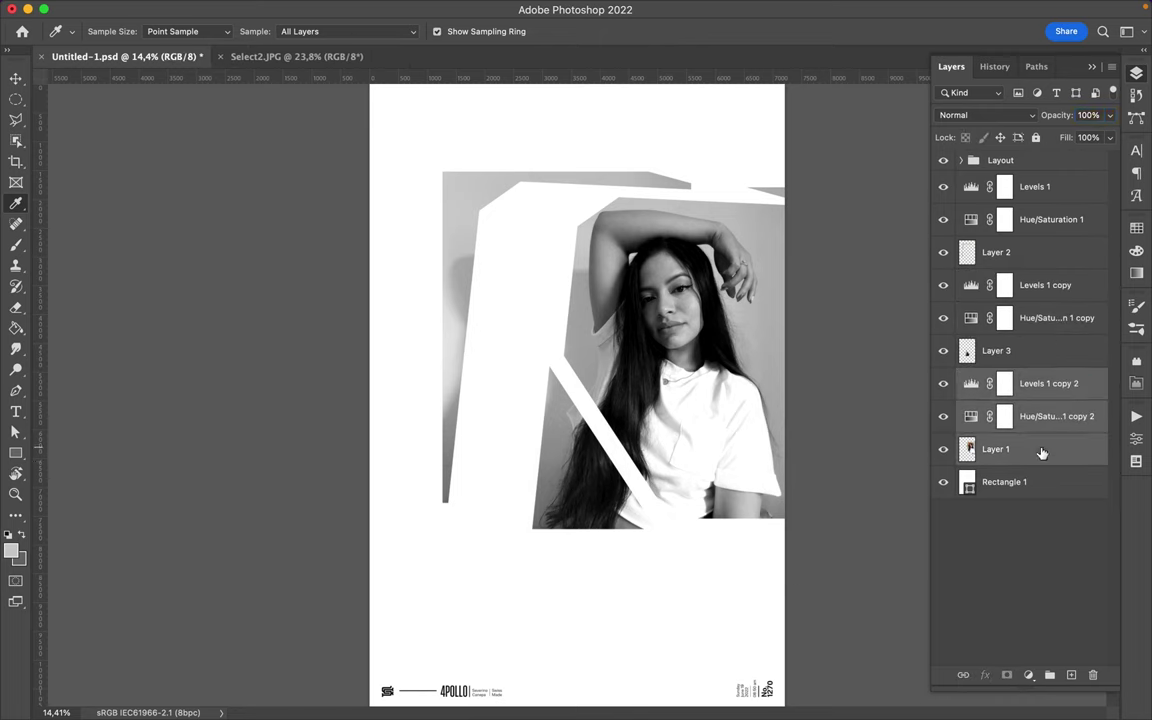
pyautogui.click(1042, 348)
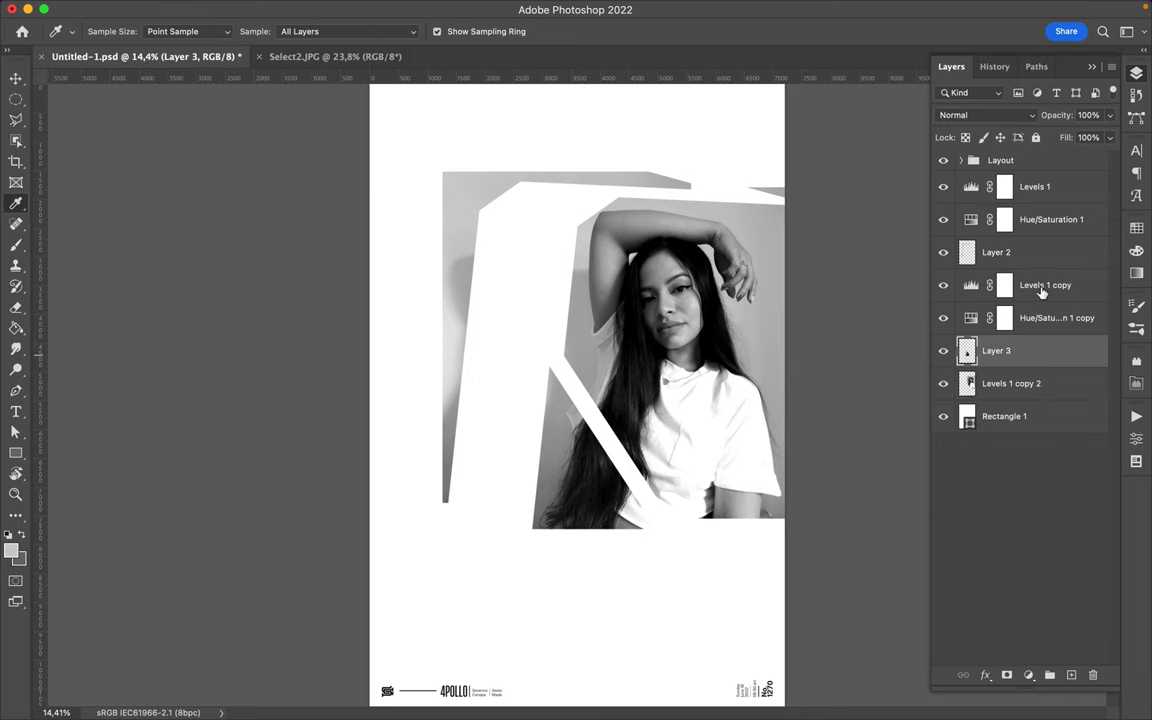
pyautogui.click(1093, 147)
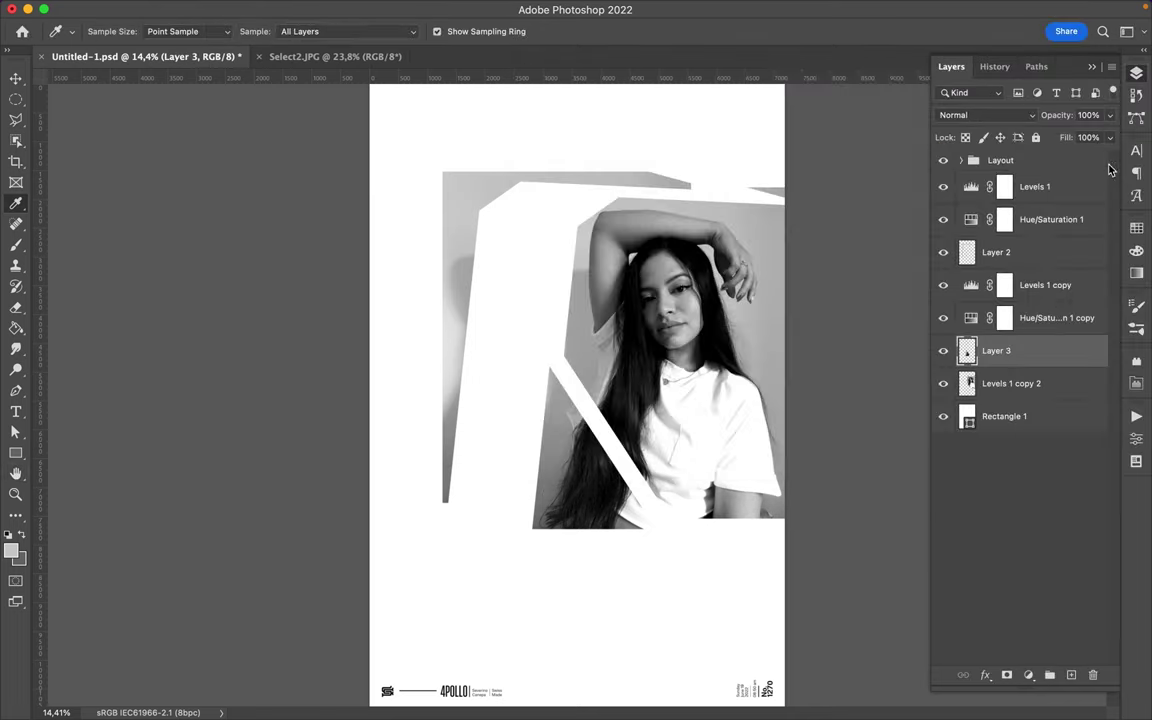
pyautogui.doubleClick(1045, 286)
pyautogui.keyDown('shift'); pyautogui.click(1065, 350); pyautogui.keyUp('shift')
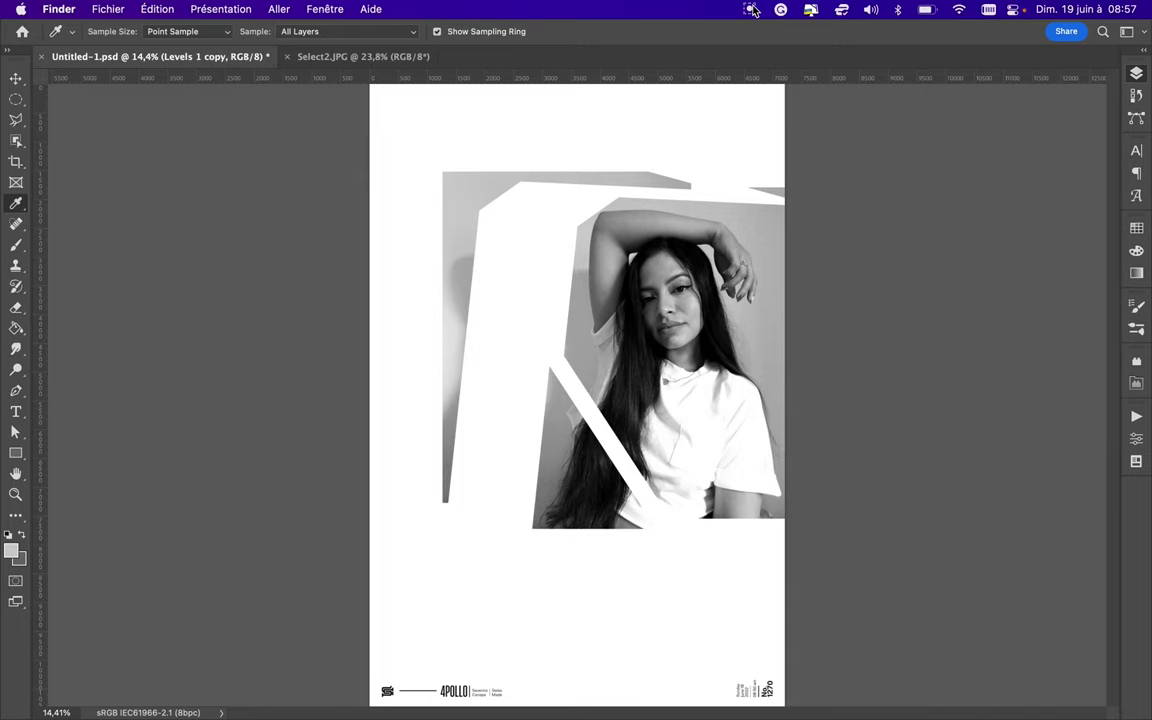
pyautogui.click(577, 394)
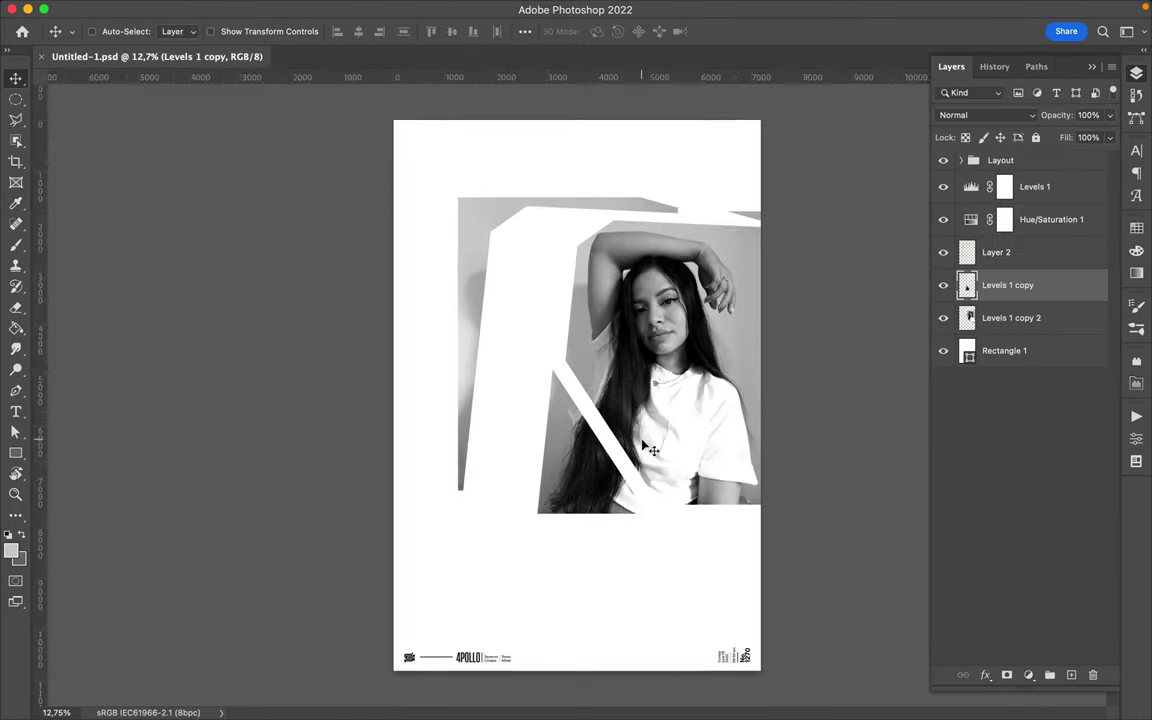
# Select the Big Boy Bold brush from the Brackens_Dirty_Markers set.
pyautogui.press('b')
pyautogui.rightClick(596, 236)
pyautogui.scroll(-1, 679, 517)
pyautogui.click(679, 517)
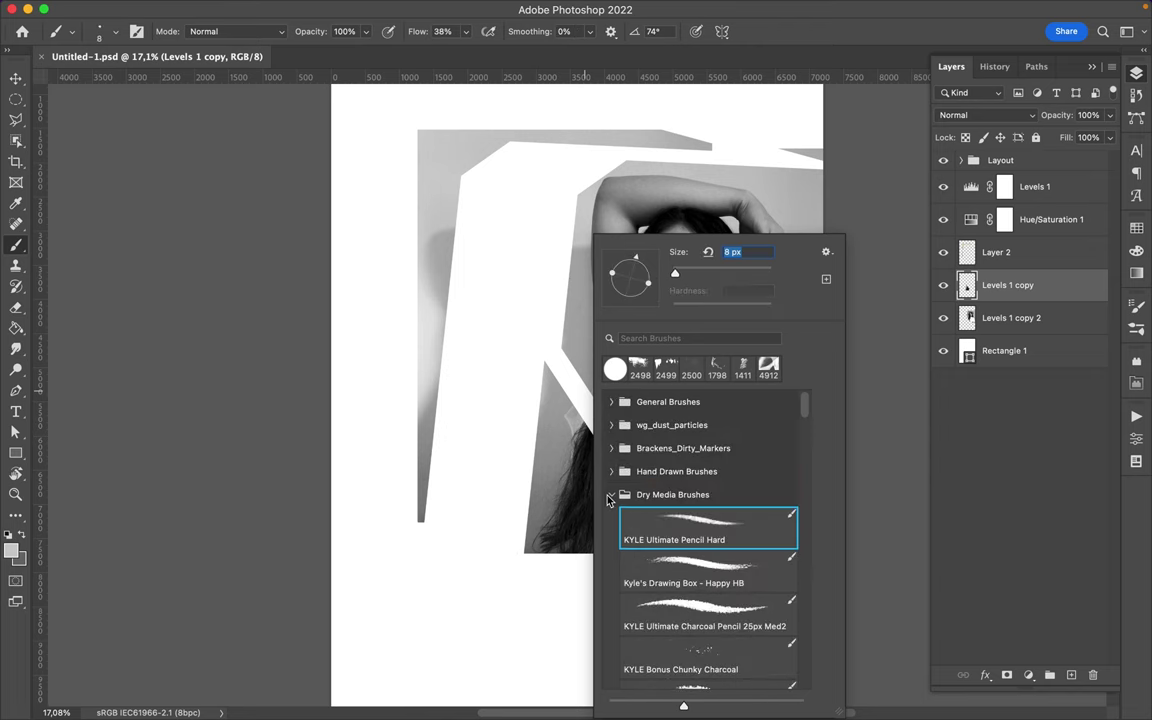
pyautogui.click(612, 494)
pyautogui.click(612, 448)
pyautogui.click(725, 591)
pyautogui.press('Return')
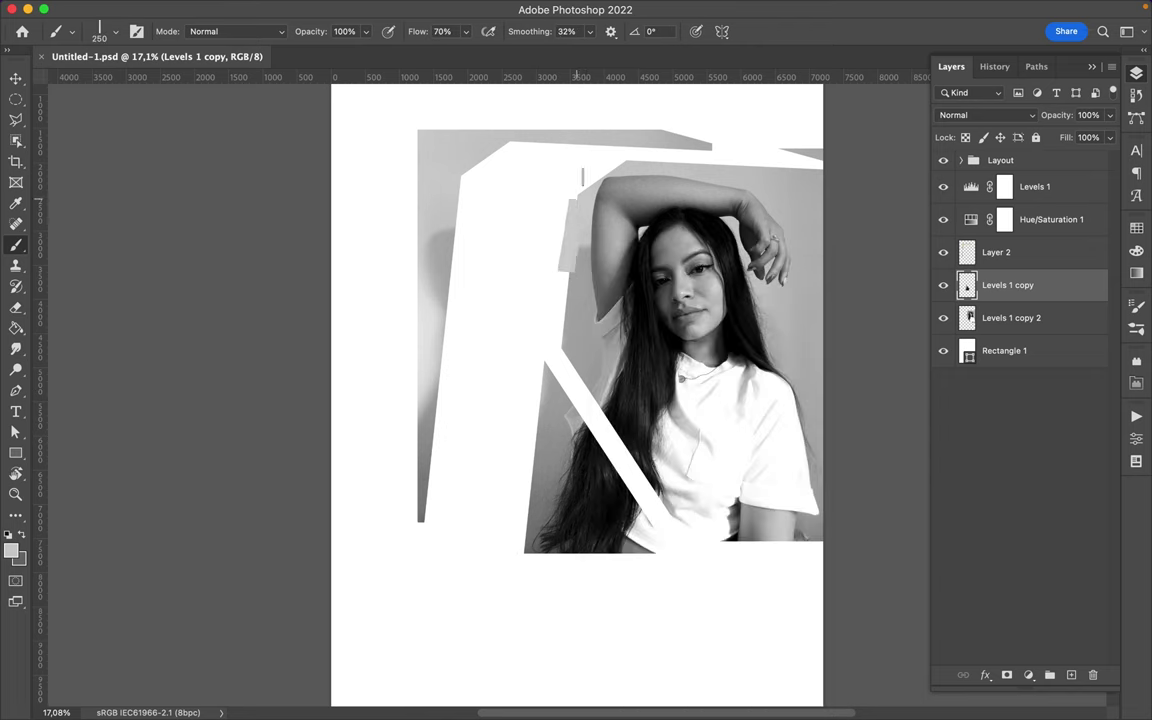
# Copy a polygonal piece near the raised arm onto a new layer and shift it up.
pyautogui.press('v')
pyautogui.click(583, 177)
pyautogui.press('l')
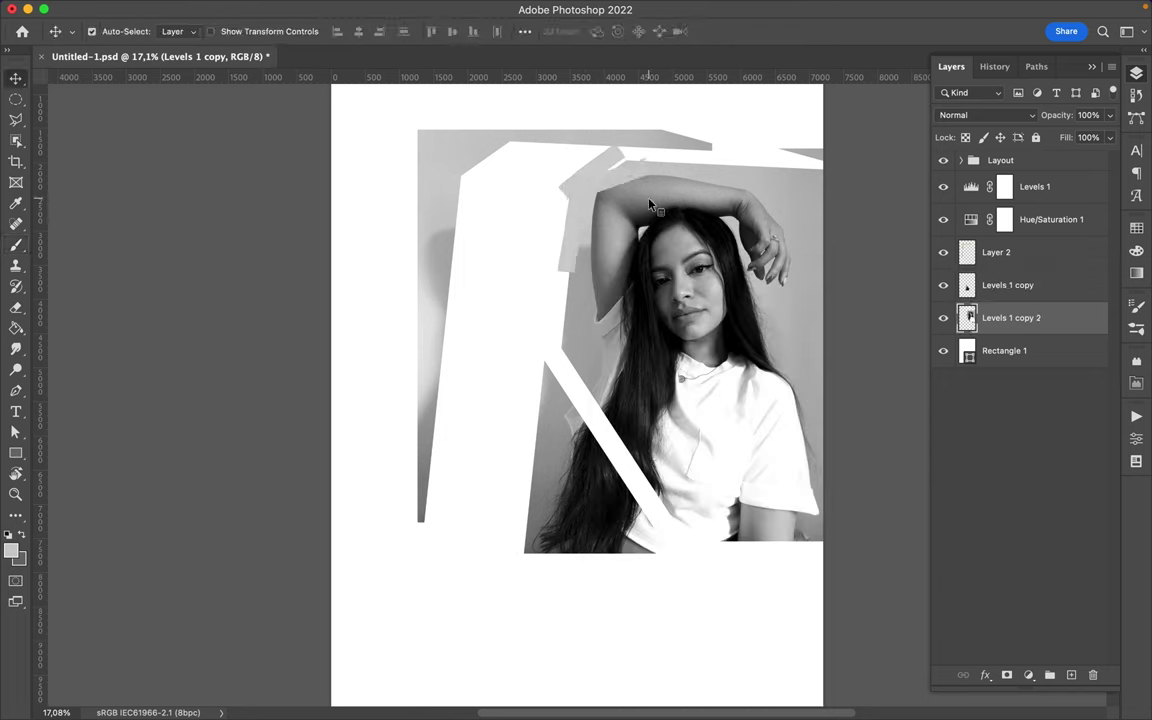
pyautogui.click(550, 118)
pyautogui.click(743, 149)
pyautogui.click(632, 211)
pyautogui.doubleClick(527, 226)
pyautogui.hotkey('ctrl', 'j')
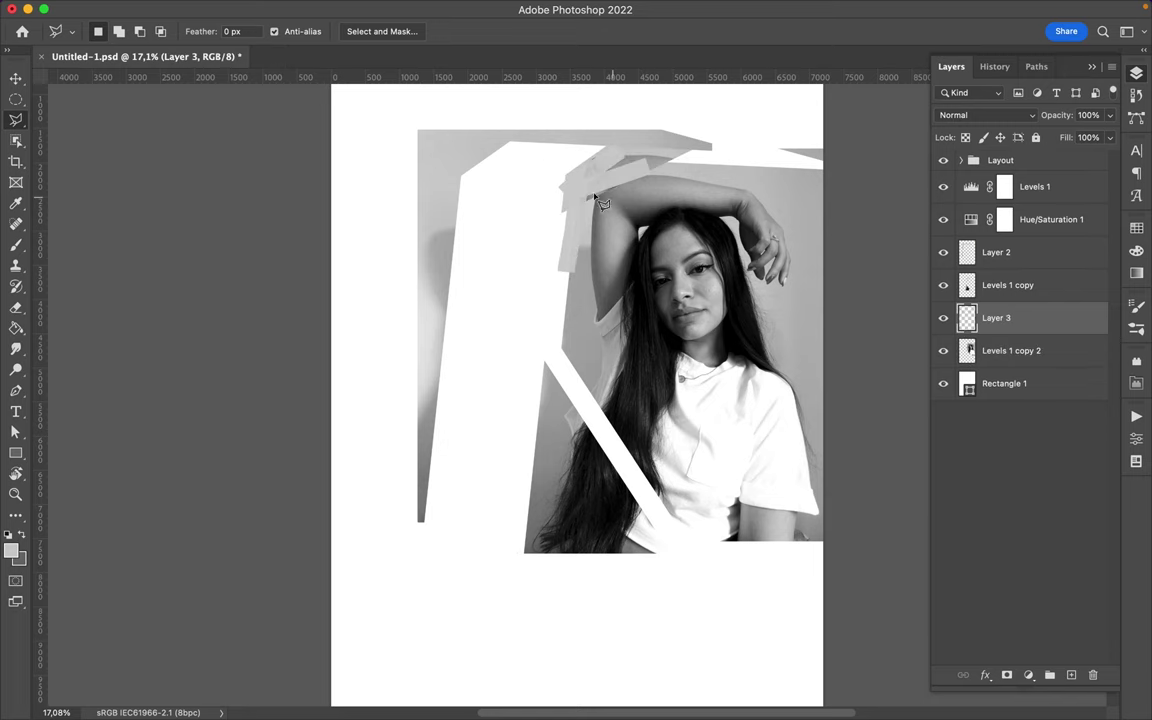
pyautogui.hotkey('ctrl', 'j')
pyautogui.click(575, 258)
pyautogui.press('v')
pyautogui.moveTo(617, 152); pyautogui.dragTo(590, 145)
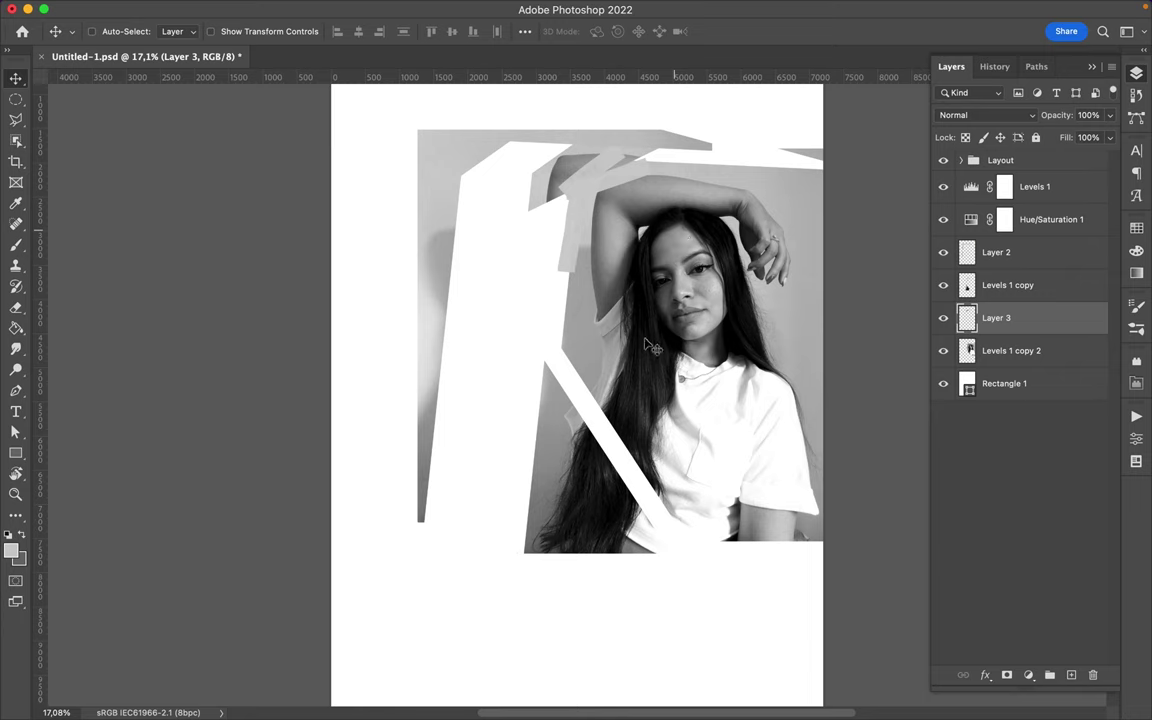
# Paint light grey strips along the photo's bottom-right edge and left side.
pyautogui.press('b')
pyautogui.moveTo(695, 540); pyautogui.dragTo(822, 540)
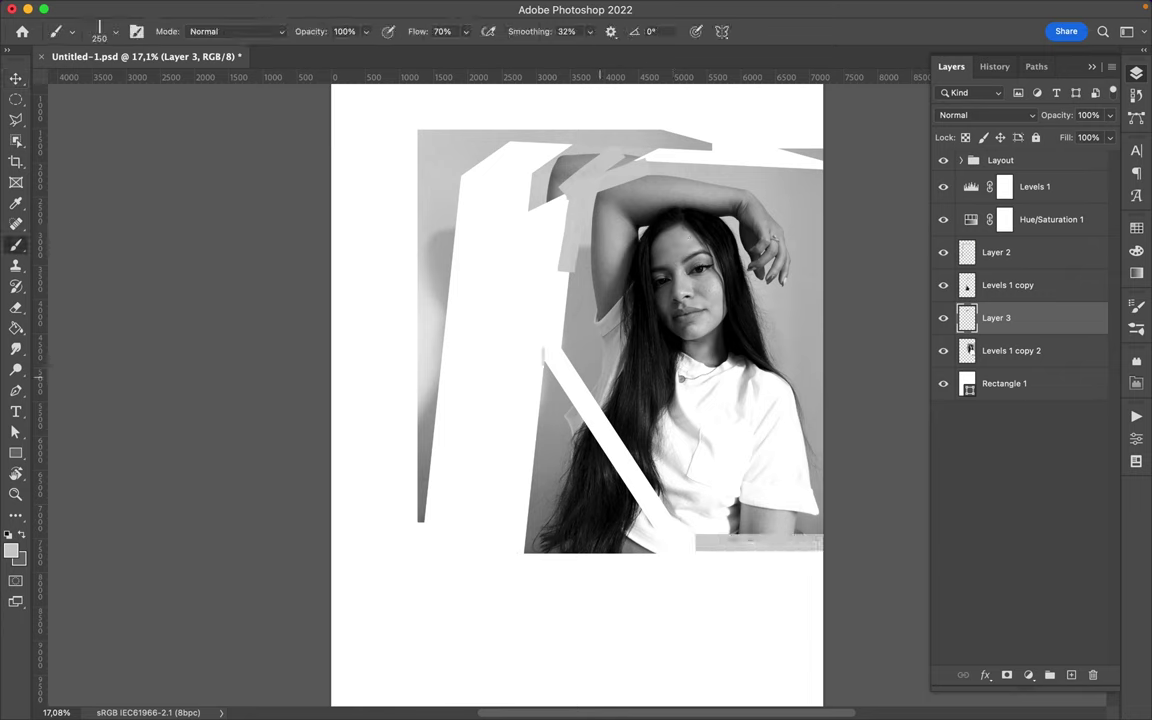
pyautogui.moveTo(540, 355); pyautogui.dragTo(504, 620)
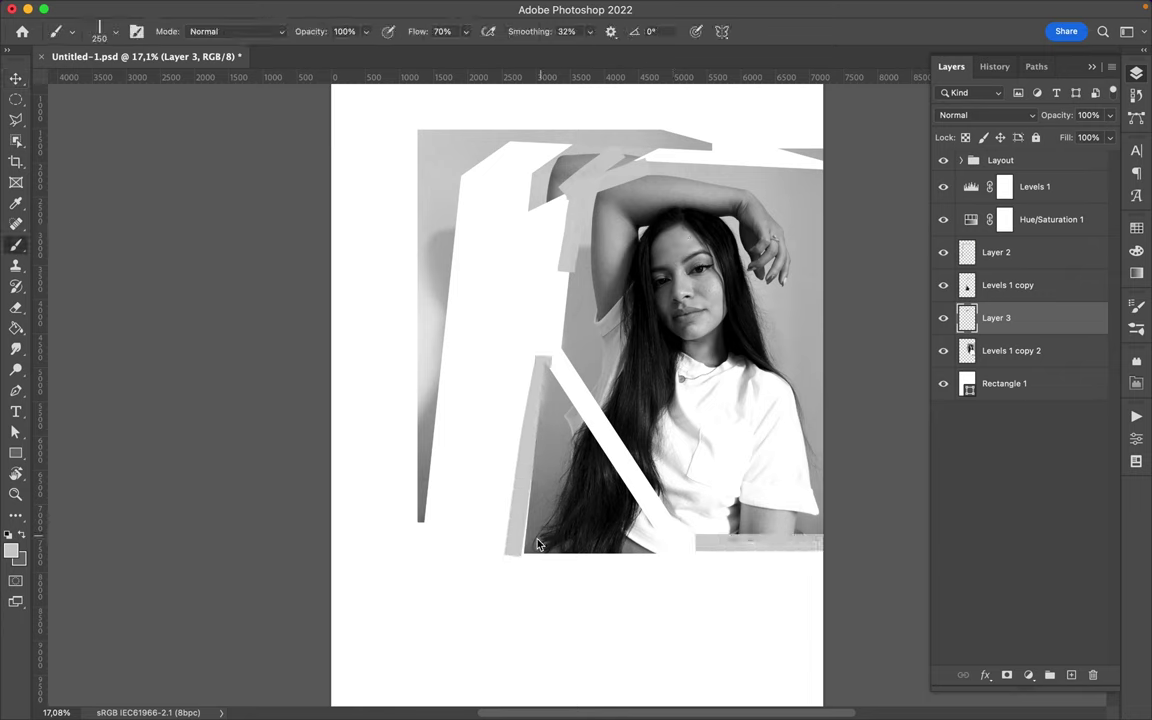
# Make Layer 2 active and pick a different brush preset.
pyautogui.click(1016, 253)
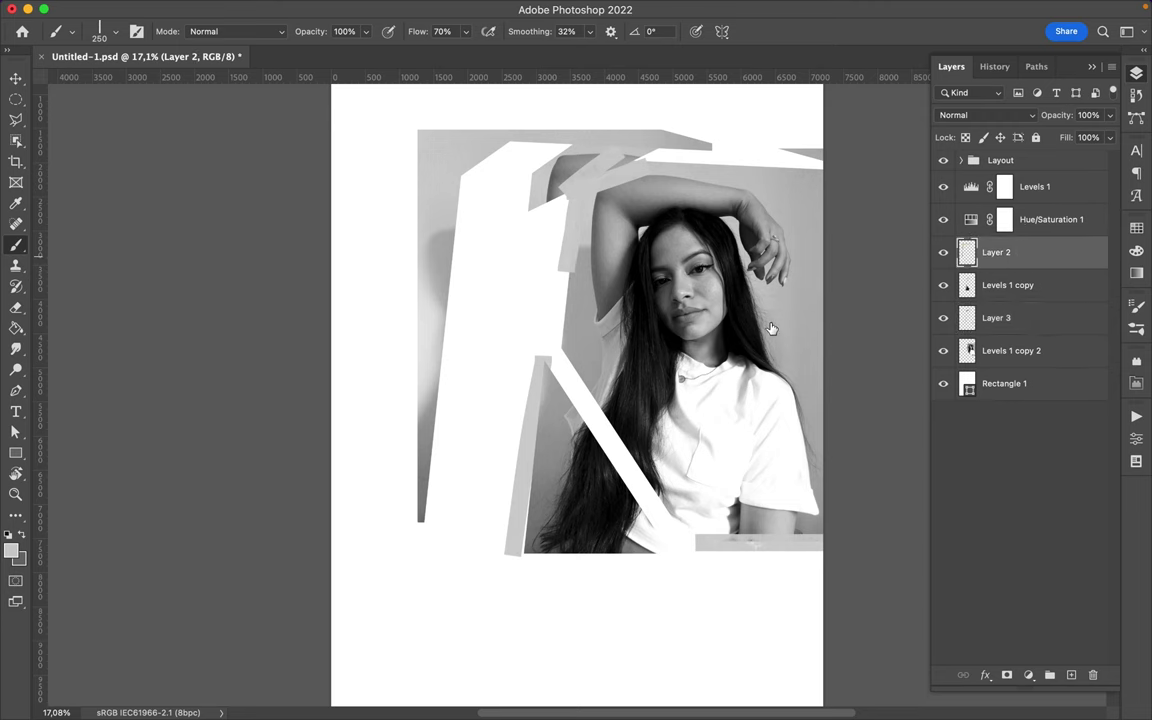
pyautogui.doubleClick(1050, 252)
pyautogui.press('Escape')
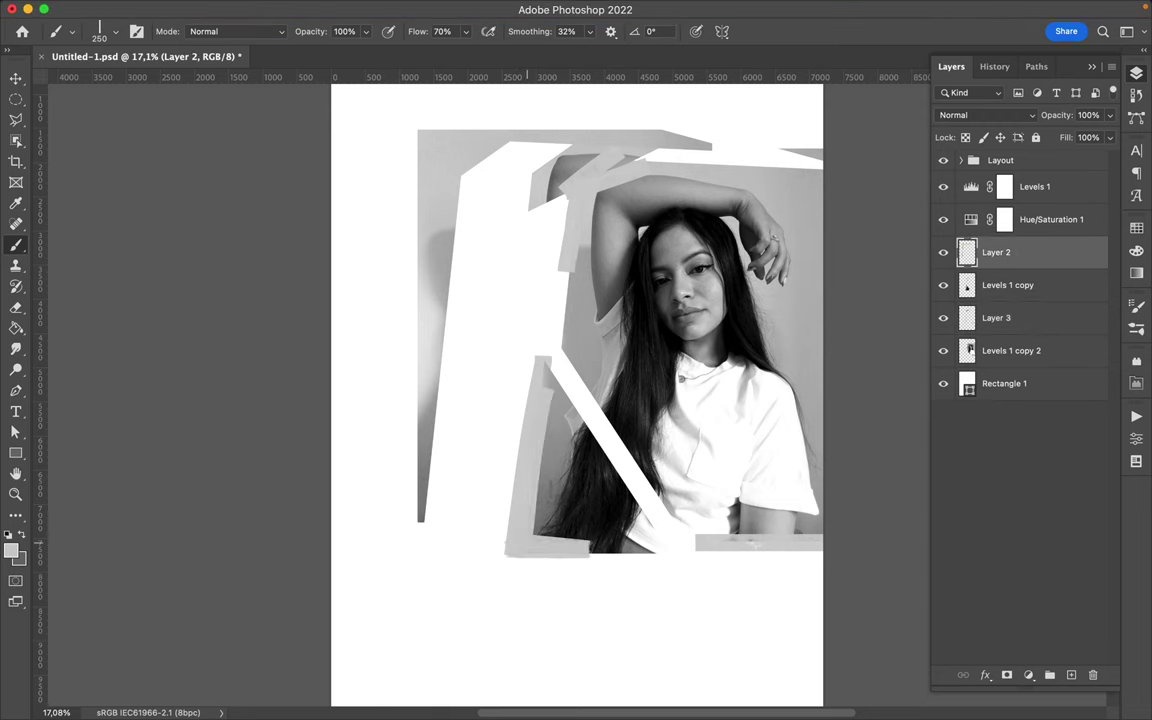
pyautogui.rightClick(612, 234)
pyautogui.scroll(-5, 735, 540)
pyautogui.doubleClick(733, 458)
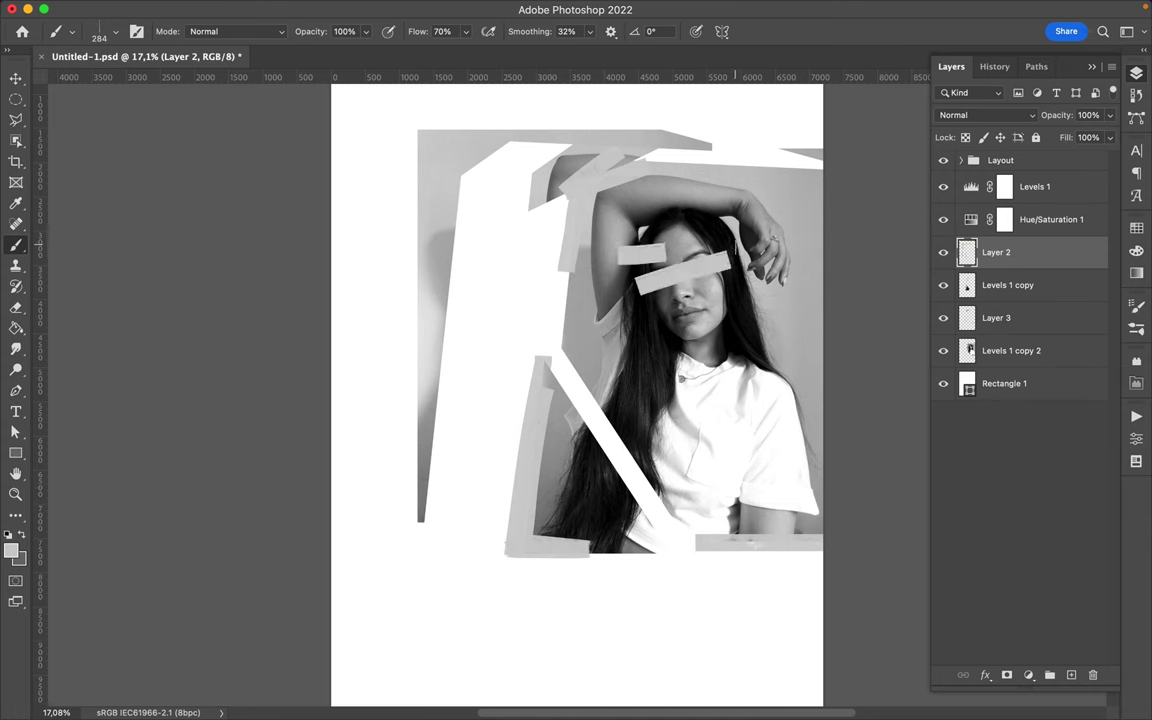
pyautogui.rightClick(705, 238)
pyautogui.scroll(-3, 782, 480)
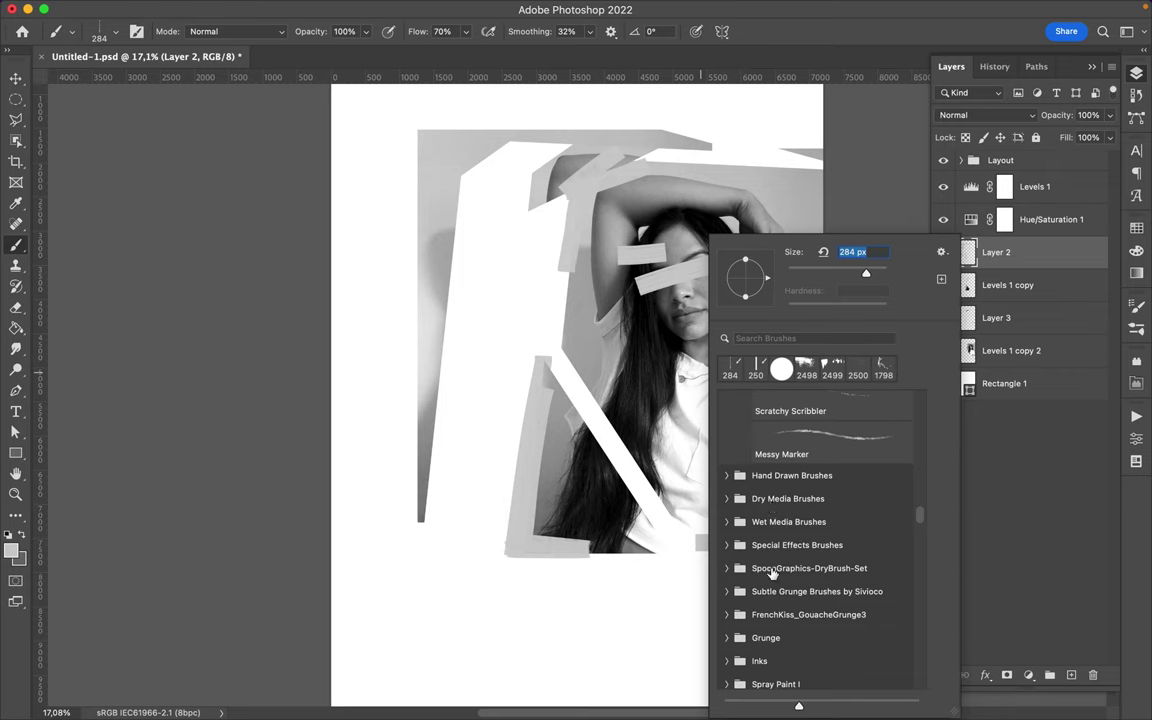
# Switch brushes from a dry media preset to Subtle Grunge 4.
pyautogui.click(728, 545)
pyautogui.click(728, 568)
pyautogui.scroll(-3, 800, 560)
pyautogui.click(800, 570)
pyautogui.press('Return')
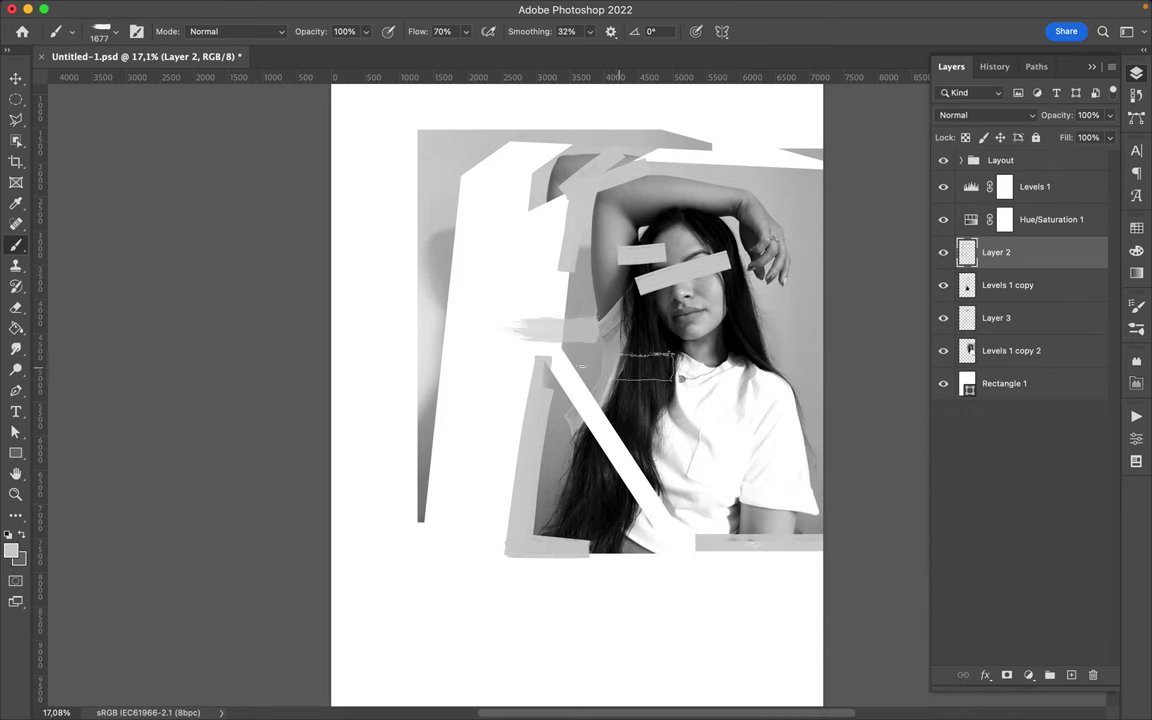
pyautogui.rightClick(632, 366)
pyautogui.scroll(3, 800, 514)
pyautogui.click(663, 512)
pyautogui.click(745, 679)
pyautogui.press('Return')
# Paint a diagonal stroke across the photo with the first FrenchKiss Grunge brush.
pyautogui.rightClick(508, 236)
pyautogui.scroll(-5, 648, 543)
pyautogui.click(540, 447)
pyautogui.click(526, 474)
pyautogui.click(622, 505)
pyautogui.press('Return')
pyautogui.moveTo(530, 300); pyautogui.dragTo(630, 500)
# Paint a grey stroke across the middle with Dyna Paint brush 14 at 100% flow and smoothing.
pyautogui.rightClick(628, 236)
pyautogui.click(647, 474)
pyautogui.click(647, 594)
pyautogui.click(647, 617)
pyautogui.scroll(-3, 733, 560)
pyautogui.click(740, 425)
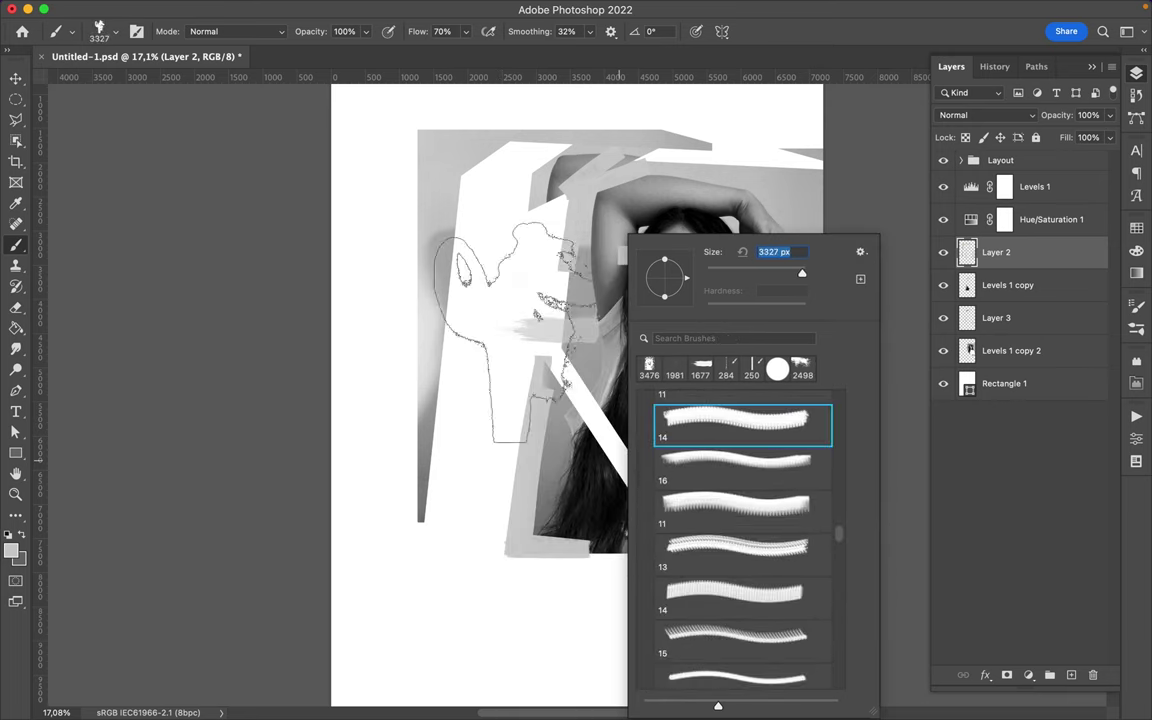
pyautogui.press('Return')
pyautogui.moveTo(465, 31); pyautogui.dragTo(500, 44)
pyautogui.moveTo(590, 31); pyautogui.dragTo(620, 44)
pyautogui.moveTo(514, 360); pyautogui.dragTo(600, 420)
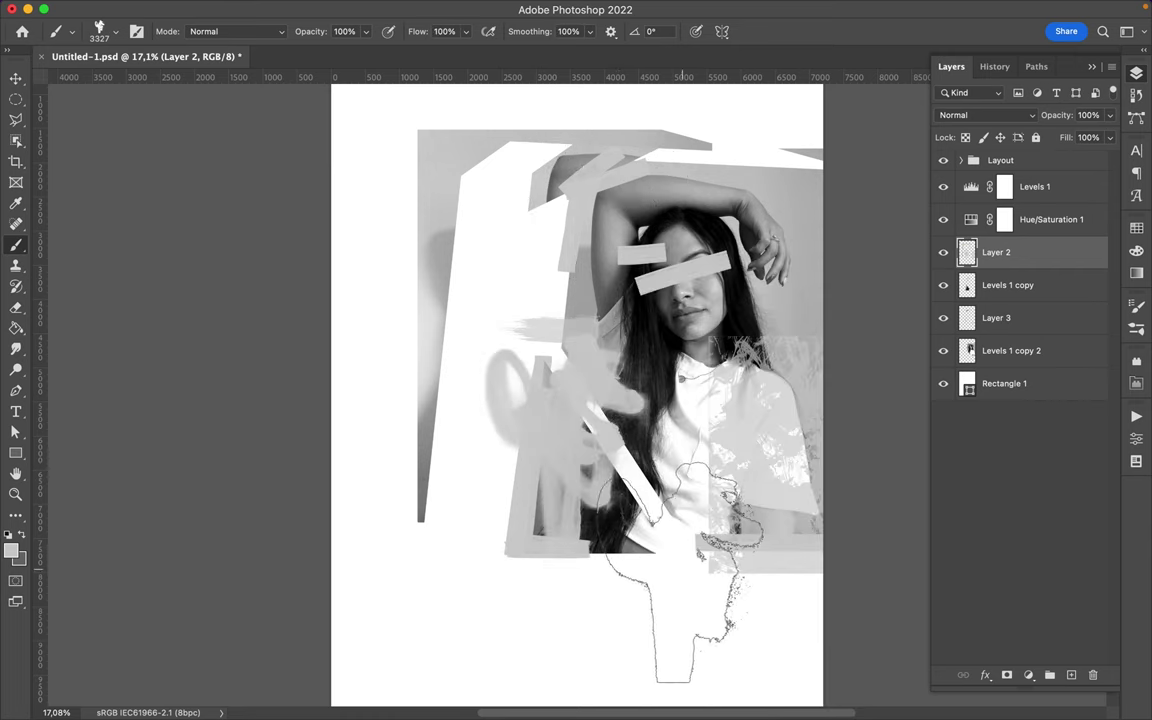
# Stamp black paint drips along the top of the page with a drip brush.
pyautogui.rightClick(622, 210)
pyautogui.click(818, 466)
pyautogui.press('Return')
pyautogui.scroll(3, 692, 195)
pyautogui.click(692, 195)
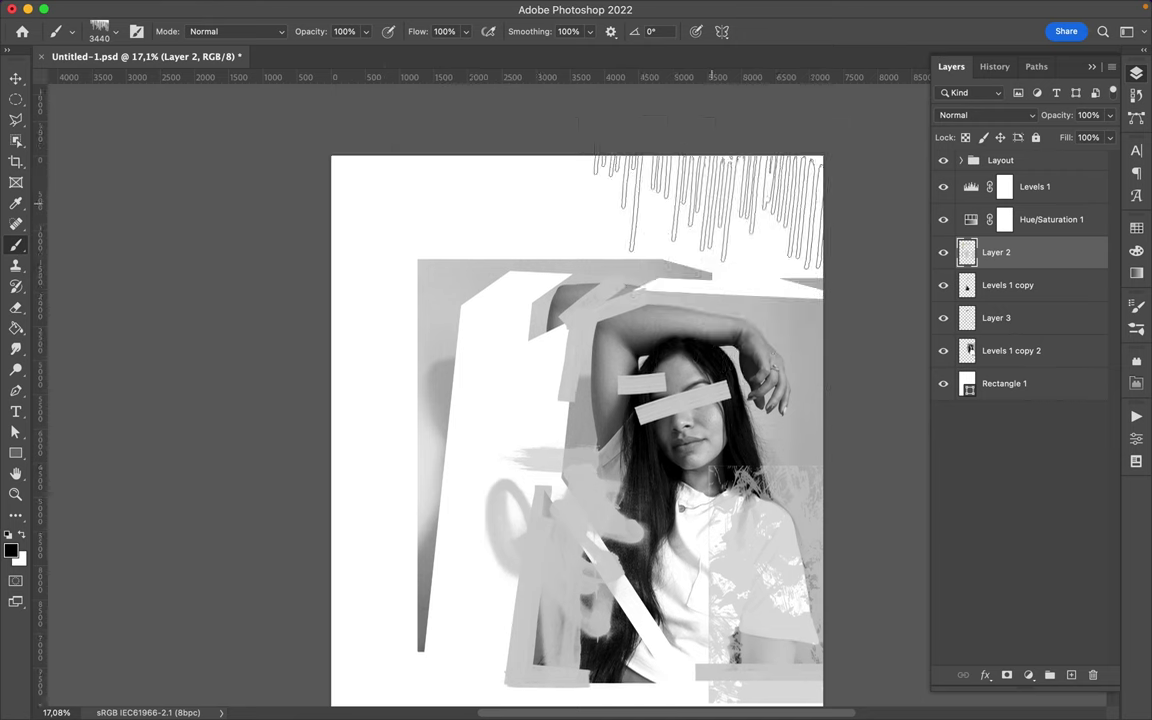
pyautogui.click(706, 200)
pyautogui.scroll(-2, 520, 440)
pyautogui.press('v')
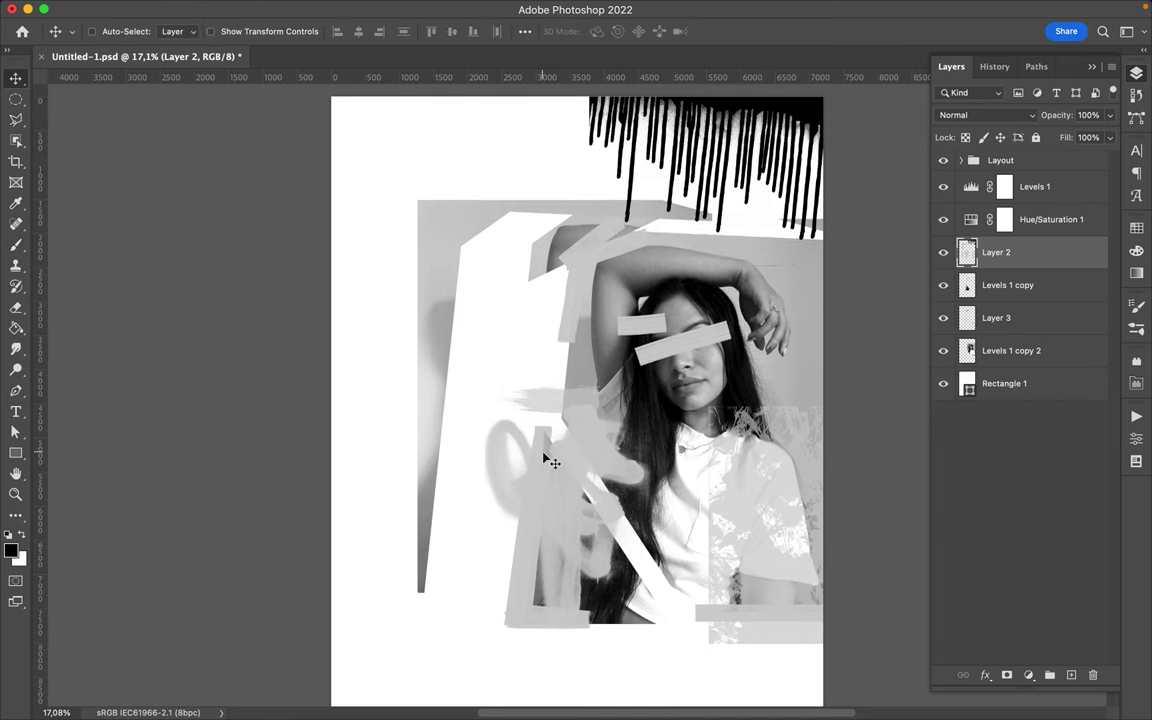
pyautogui.scroll(-2, 548, 460)
# Stamp black drips on a new layer at the upper left and reorder Layer 4 and Levels 1 copy 2.
pyautogui.hotkey('ctrl', 'shift', 'alt', 'n')
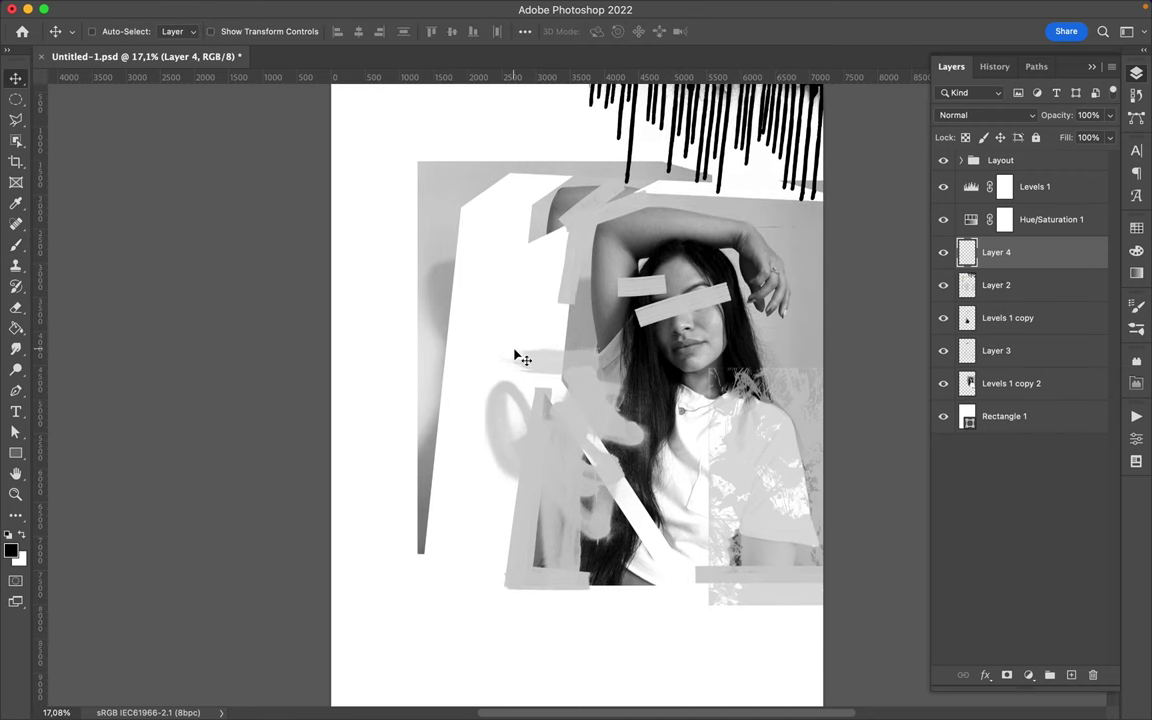
pyautogui.press('b')
pyautogui.rightClick(585, 300)
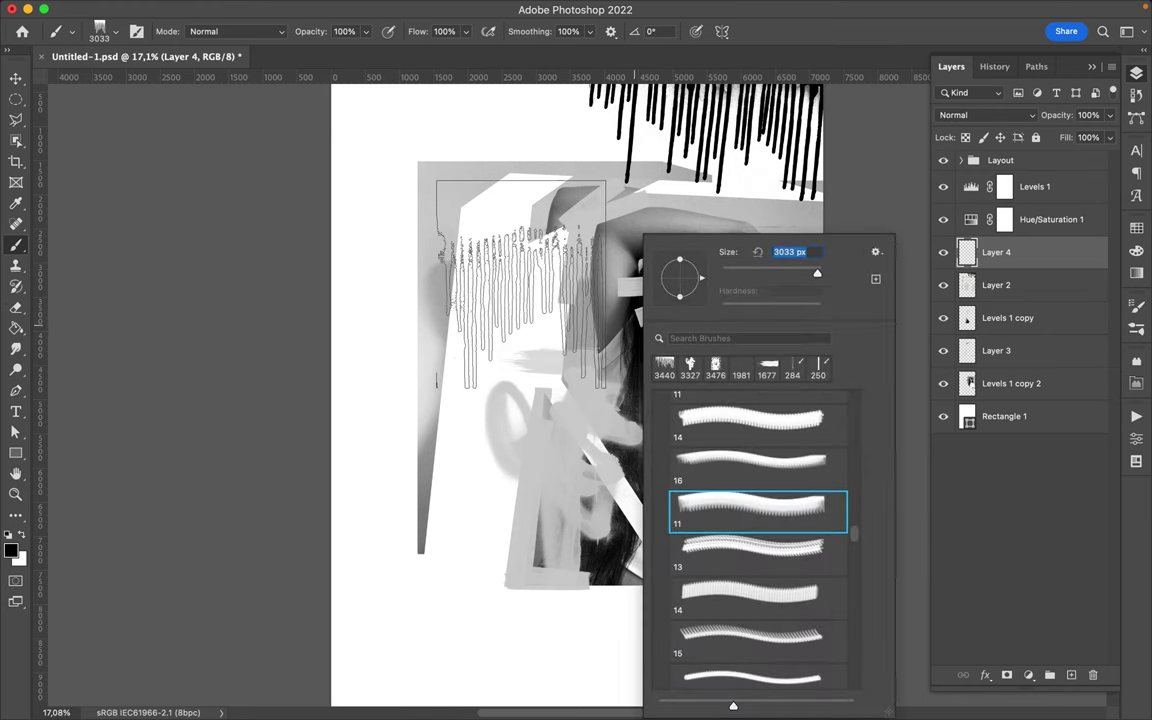
pyautogui.click(520, 285)
pyautogui.press('v')
pyautogui.moveTo(1000, 252); pyautogui.dragTo(1000, 400)
pyautogui.moveTo(518, 234); pyautogui.dragTo(518, 210)
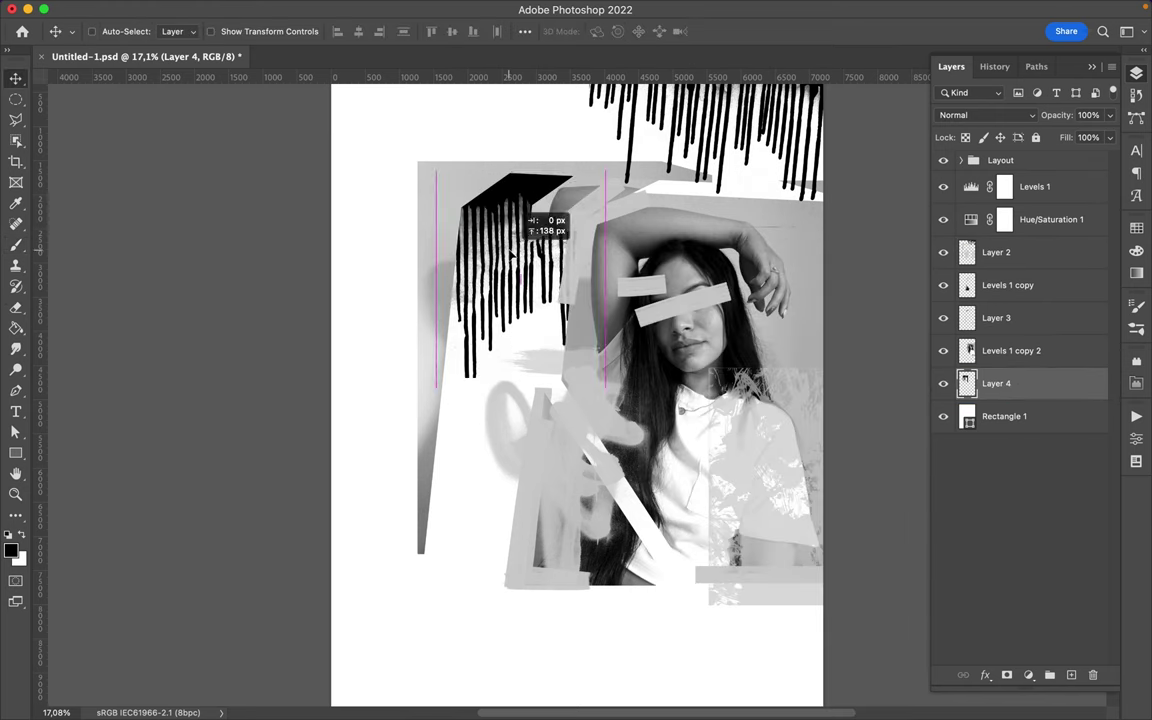
pyautogui.moveTo(1005, 350); pyautogui.dragTo(983, 305)
pyautogui.moveTo(1010, 385)
pyautogui.mouseDown()
pyautogui.moveTo(1000, 352)
pyautogui.moveTo(1000, 390)
pyautogui.mouseUp()
# Stamp a large grainy texture onto the left side on Layer 4.
pyautogui.press('b')
pyautogui.click(655, 380)
pyautogui.rightClick(650, 238)
pyautogui.scroll(-2, 750, 560)
pyautogui.click(755, 580)
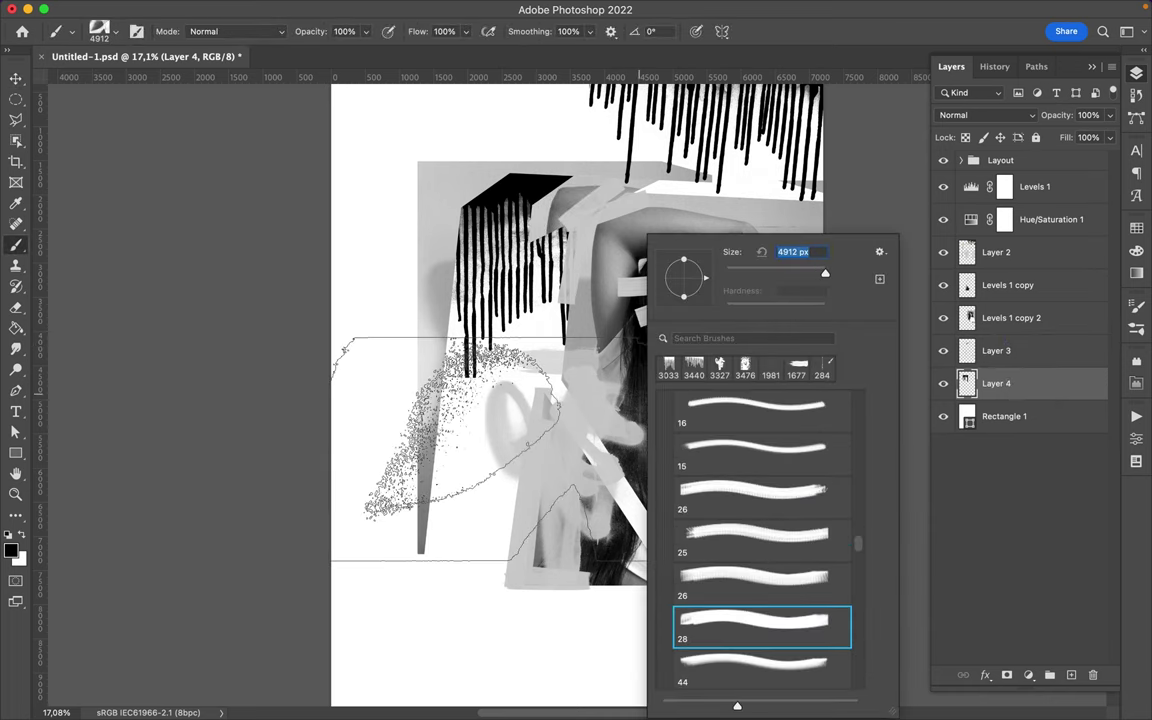
pyautogui.click(560, 430)
# Stamp a second large texture brush near the top of the page.
pyautogui.rightClick(762, 240)
pyautogui.scroll(-3, 885, 505)
pyautogui.doubleClick(885, 505)
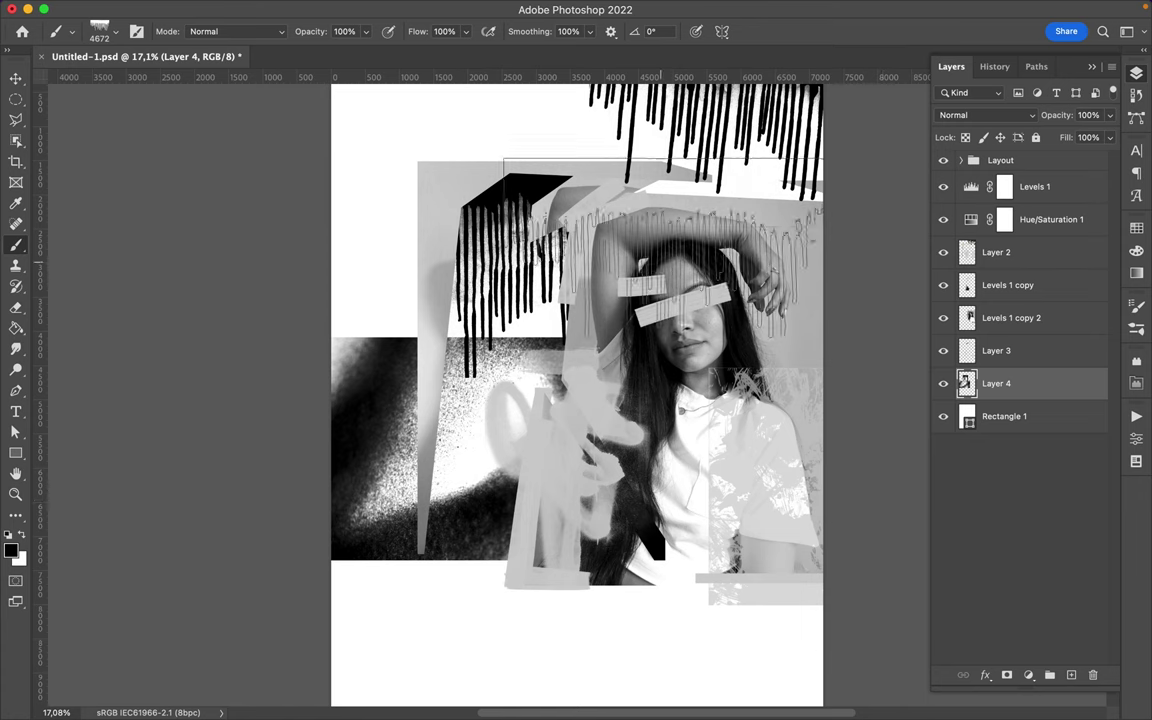
pyautogui.rightClick(672, 222)
pyautogui.click(640, 195)
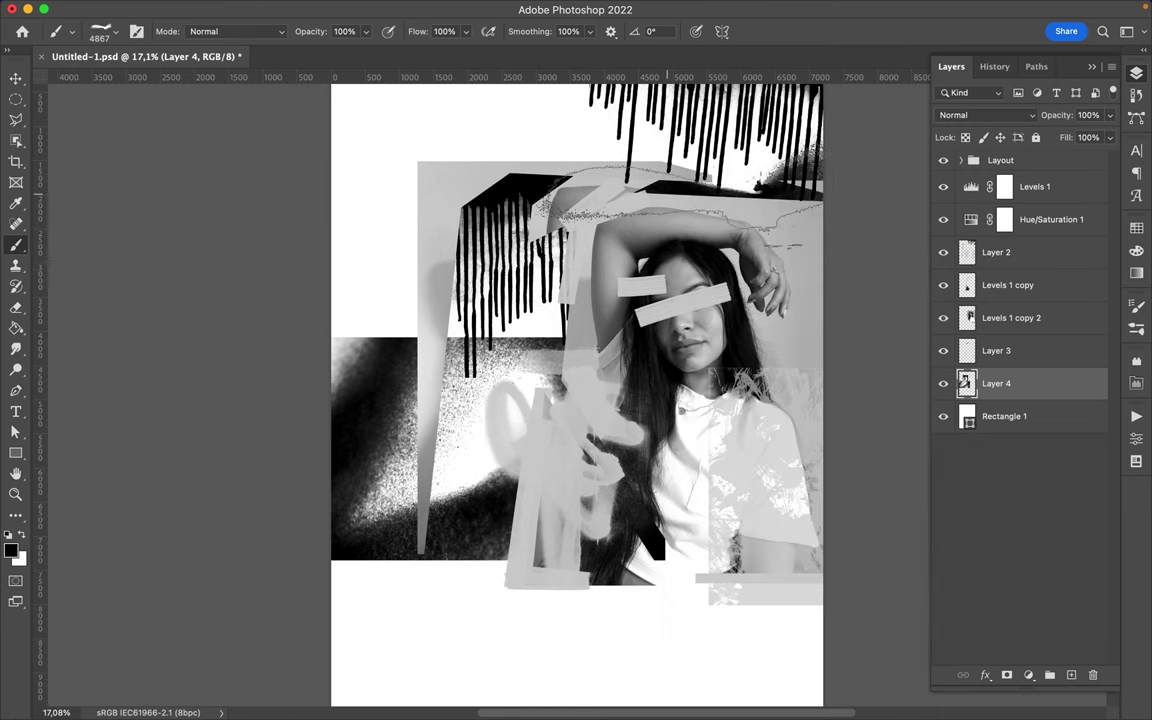
pyautogui.click(1040, 252)
# Paint a dark arc across the top and two pale streaks through the middle.
pyautogui.moveTo(830, 200); pyautogui.dragTo(600, 190)
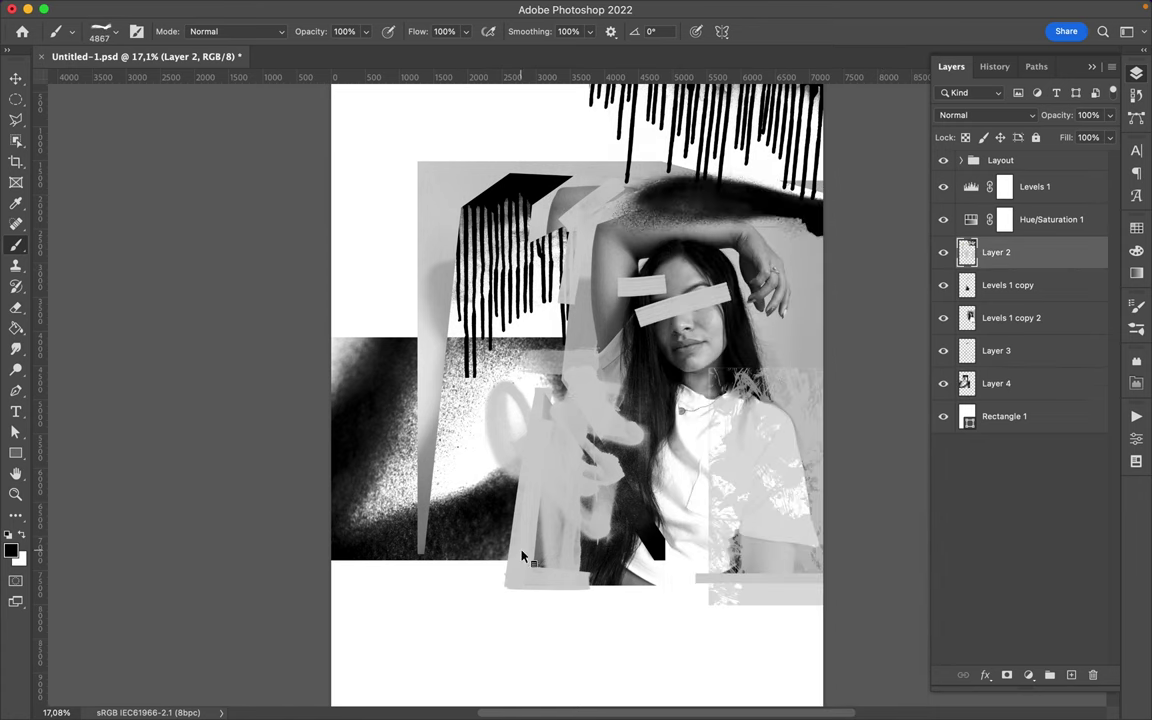
pyautogui.rightClick(469, 494)
pyautogui.moveTo(425, 455); pyautogui.dragTo(740, 460)
pyautogui.moveTo(440, 500); pyautogui.dragTo(740, 510)
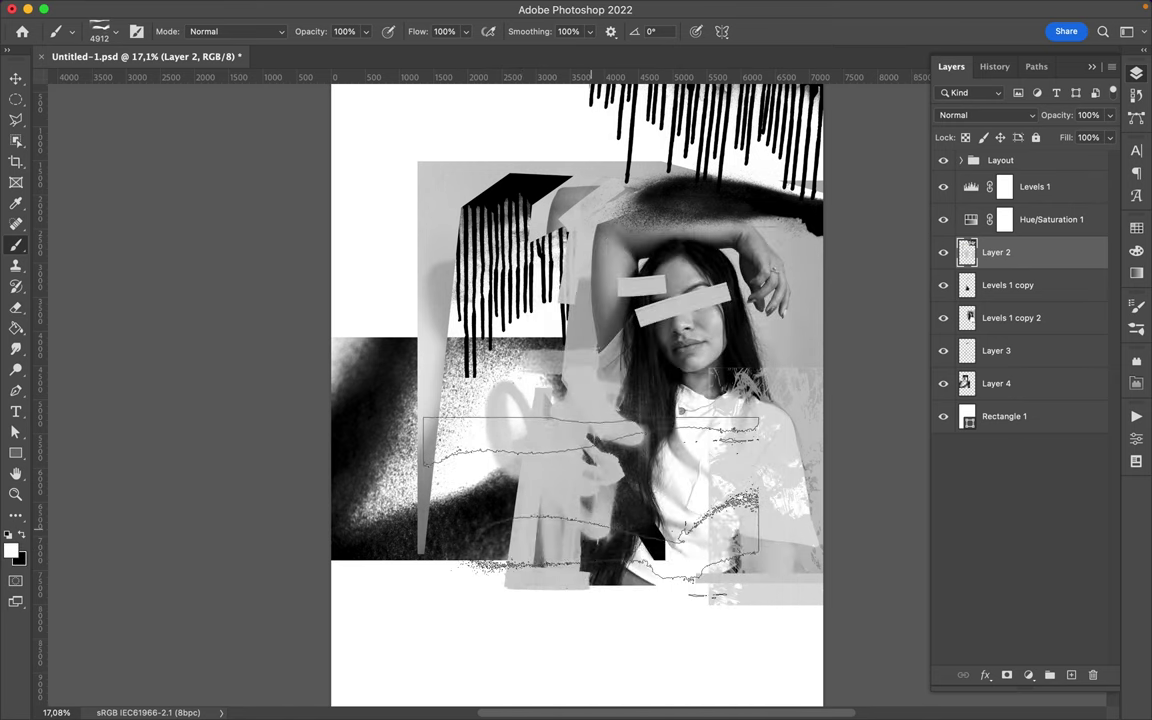
# With rough brush 45, stamp a white streak over the drips and a white band through the middle.
pyautogui.rightClick(753, 590)
pyautogui.scroll(-4, 753, 590)
pyautogui.click(760, 445)
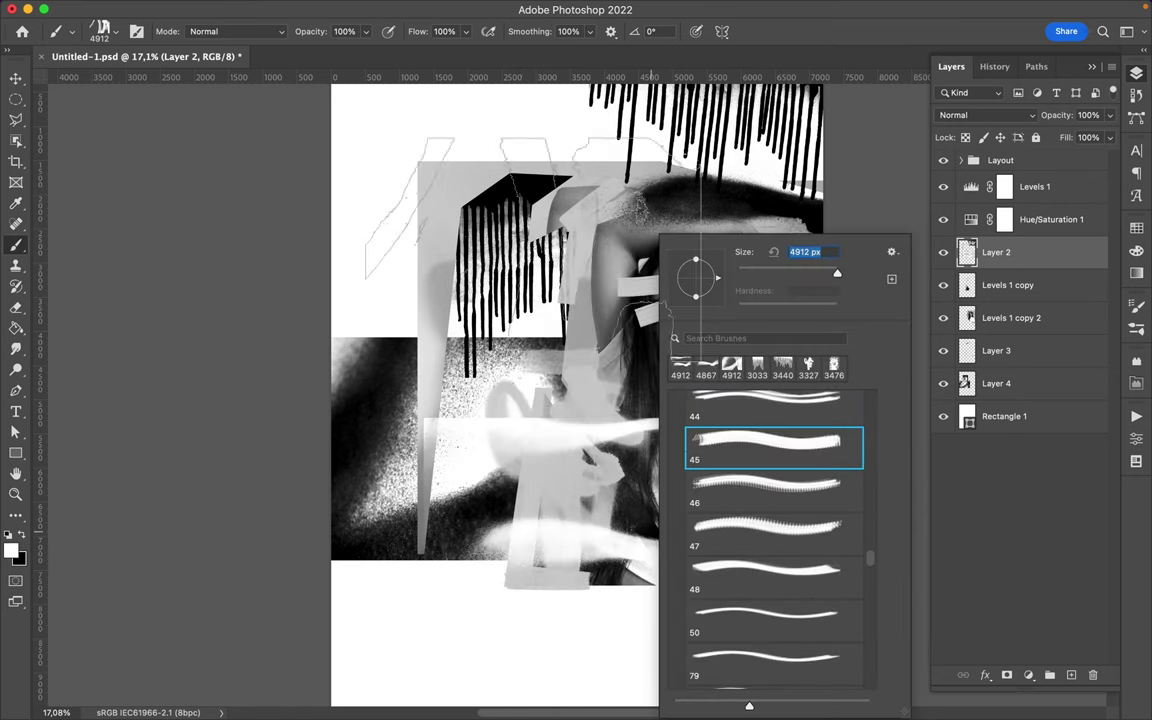
pyautogui.click(577, 238)
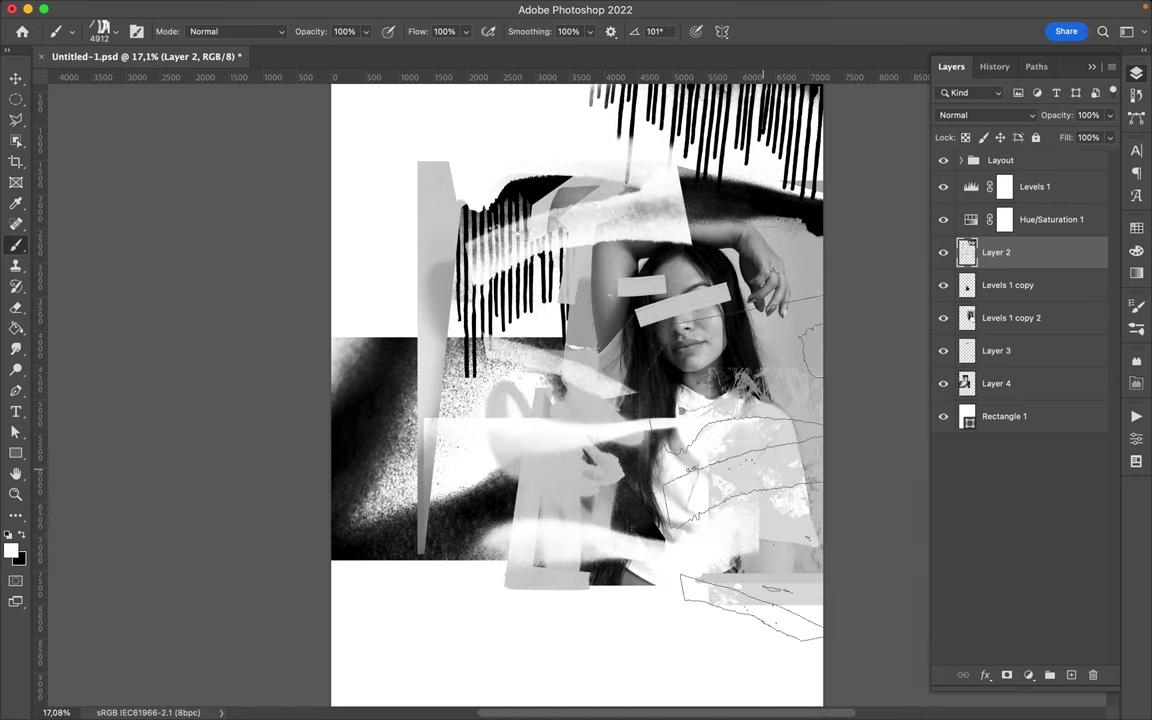
pyautogui.moveTo(470, 520); pyautogui.dragTo(545, 502)
# Undo the unwanted light strokes and step to the next brush preset.
pyautogui.hotkey('ctrl', 'z')
pyautogui.rightClick(555, 228)
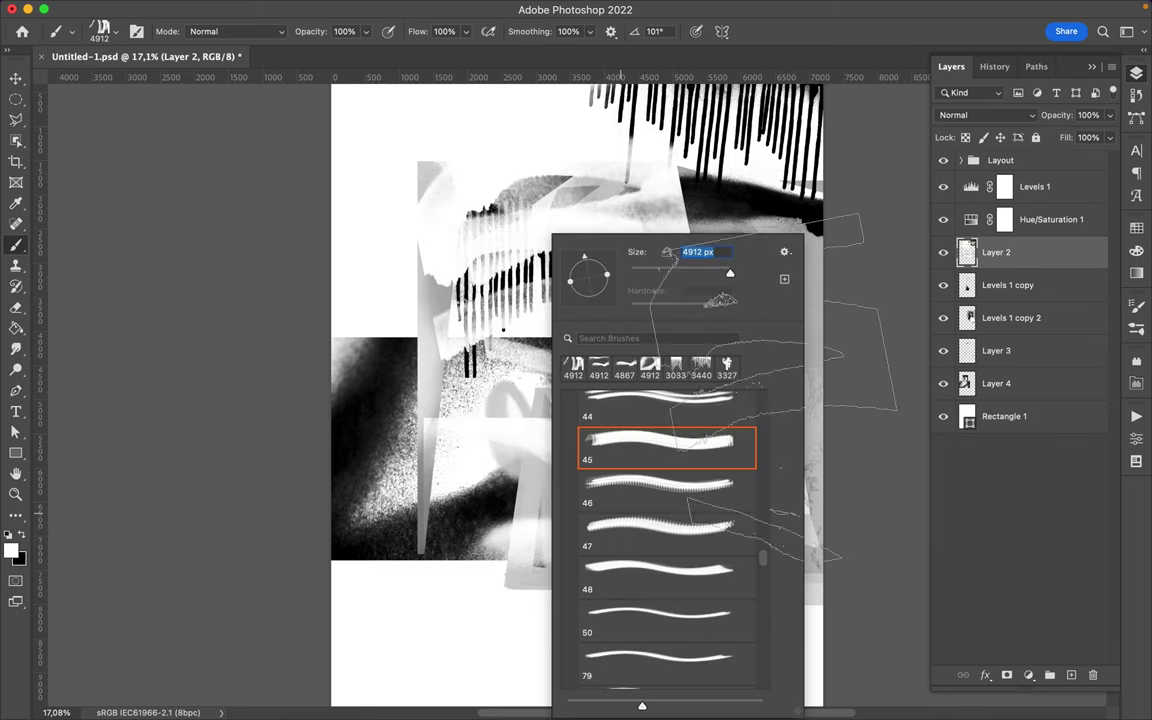
pyautogui.press('Escape')
pyautogui.hotkey('ctrl', 'z')
pyautogui.rightClick(573, 234)
pyautogui.press('.')
pyautogui.press('.')
# Set the paint colour to green from the swatches and undo a test stamp.
pyautogui.click(1136, 228)
pyautogui.click(1136, 251)
pyautogui.click(1032, 287)
pyautogui.click(655, 460)
pyautogui.hotkey('ctrl', 'z')
# Back in the Layers list, hide Levels 1 and Hue/Saturation 1.
pyautogui.click(1136, 72)
pyautogui.press('v')
pyautogui.moveTo(943, 187); pyautogui.dragTo(944, 221)
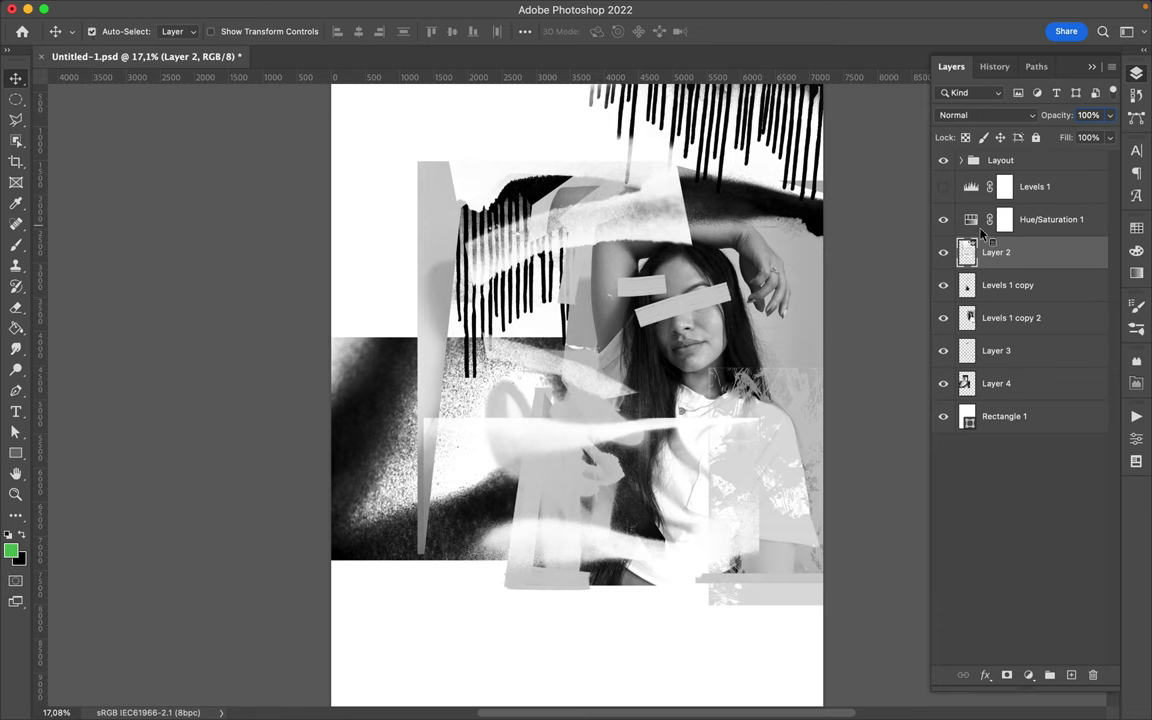
# Merge Levels 1, Hue/Saturation 1 and Layer 2 into one layer.
pyautogui.keyDown('shift'); pyautogui.click(1005, 187); pyautogui.keyUp('shift')
pyautogui.hotkey('ctrl', 'e')
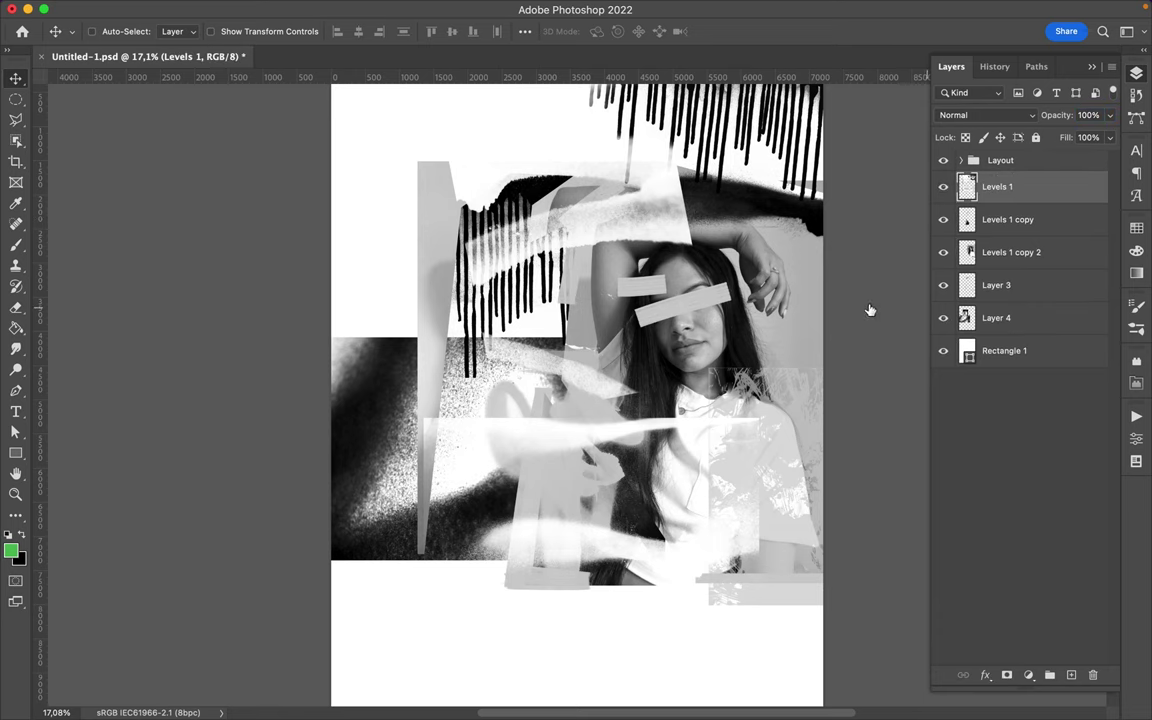
pyautogui.scroll(-1, 728, 380)
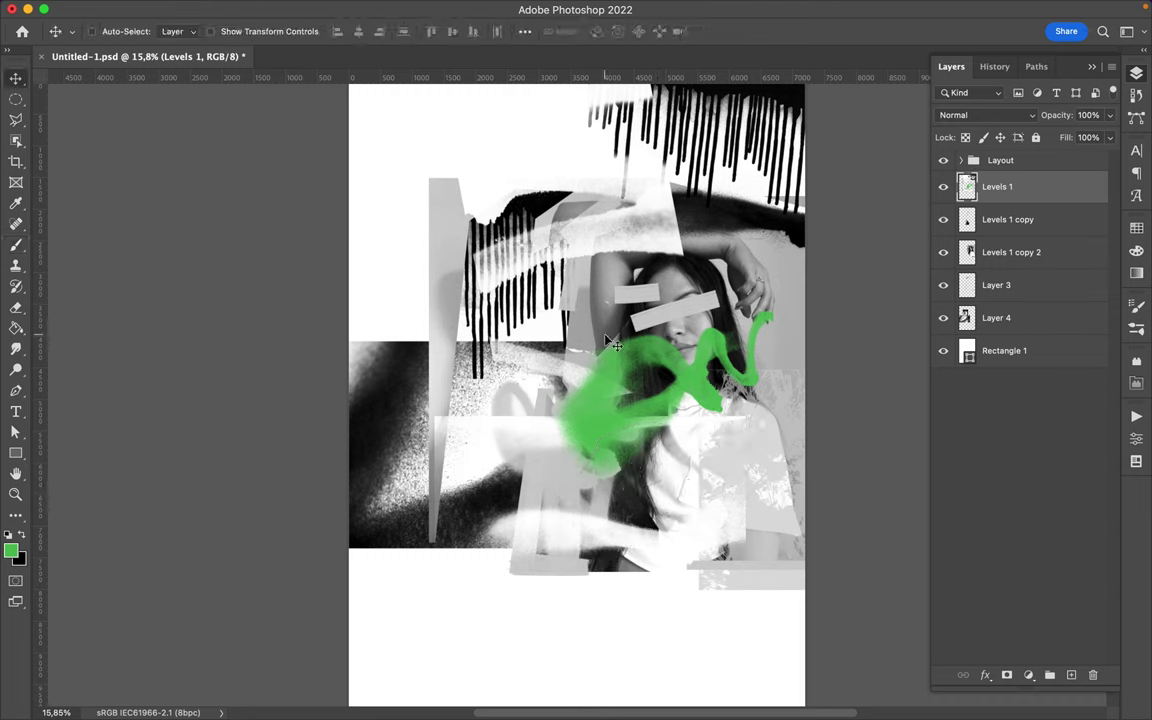
# Copy a photo fragment onto Layer 5 and shift it down-left.
pyautogui.press('l')
pyautogui.hotkey('ctrl', 'j')
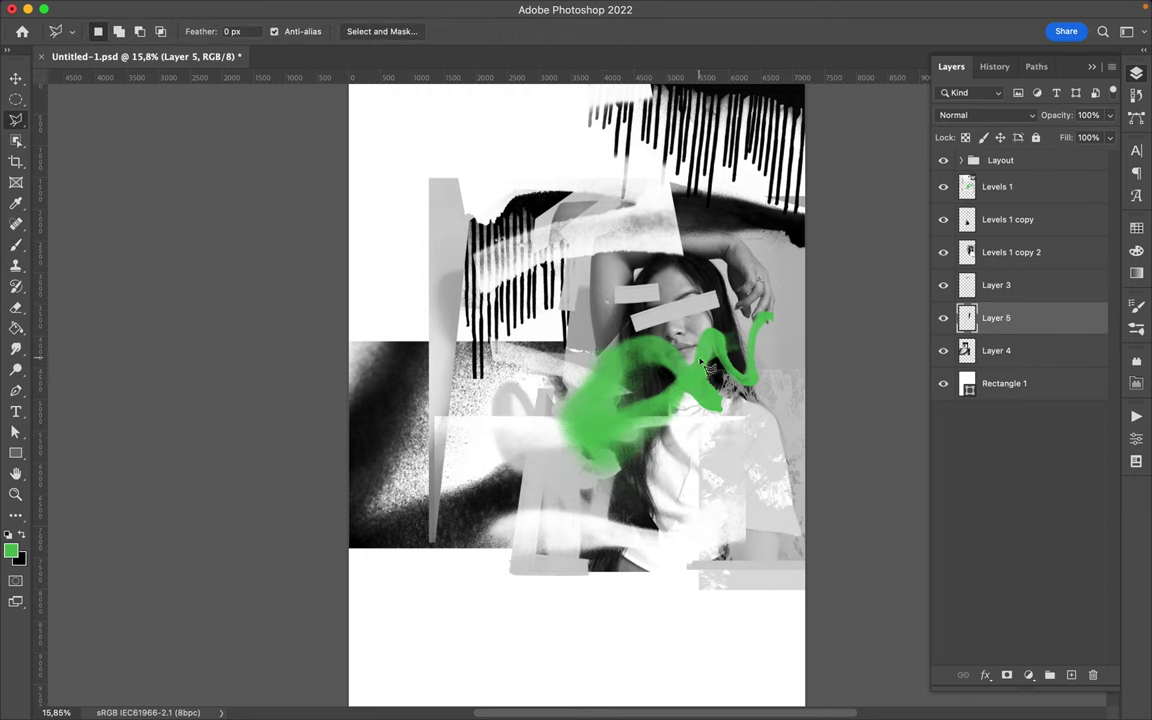
pyautogui.press('Return')
pyautogui.press('v')
pyautogui.moveTo(530, 270)
pyautogui.mouseDown()
pyautogui.moveTo(487, 395)
pyautogui.moveTo(470, 410)
pyautogui.mouseUp()
# Draw a triangular polygonal-lasso selection over the face.
pyautogui.press('l')
pyautogui.click(601, 261)
pyautogui.click(670, 267)
pyautogui.click(658, 424)
pyautogui.click(601, 261)
# Copy the triangle from Levels 1 copy 2 onto a new layer and nudge it left.
pyautogui.click(1000, 351)
pyautogui.click(1010, 252)
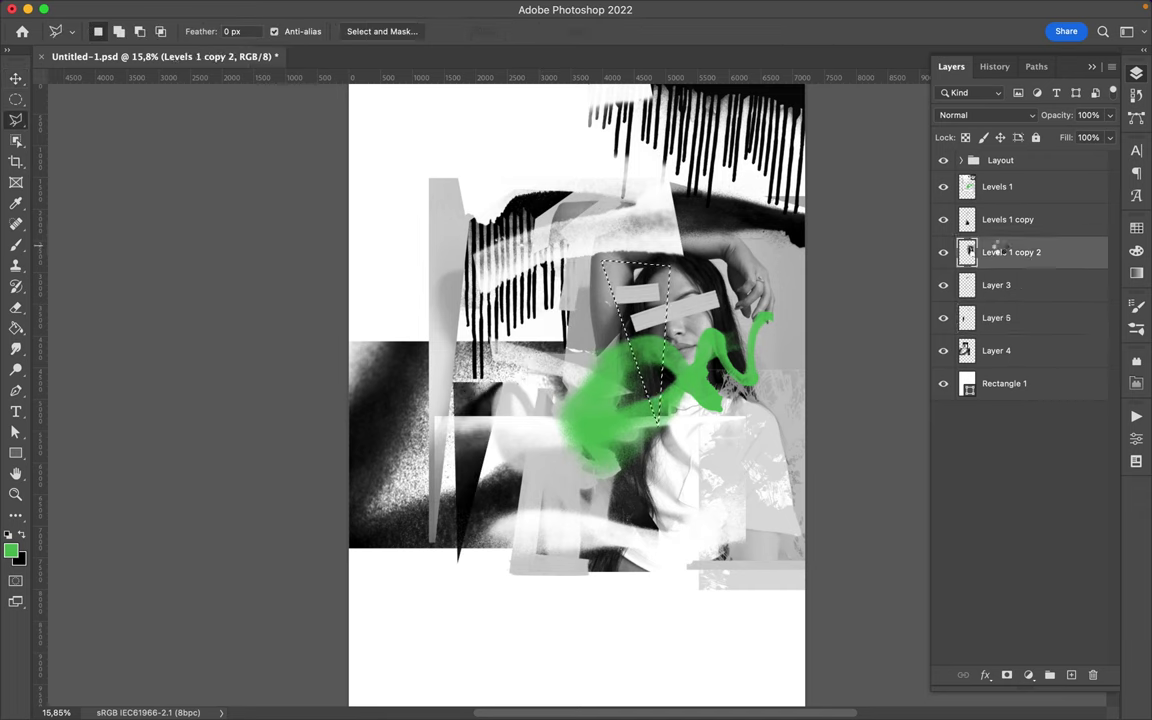
pyautogui.hotkey('ctrl', 'j')
pyautogui.press('v')
pyautogui.moveTo(580, 273)
pyautogui.mouseDown()
pyautogui.moveTo(543, 272)
pyautogui.moveTo(562, 270)
pyautogui.mouseUp()
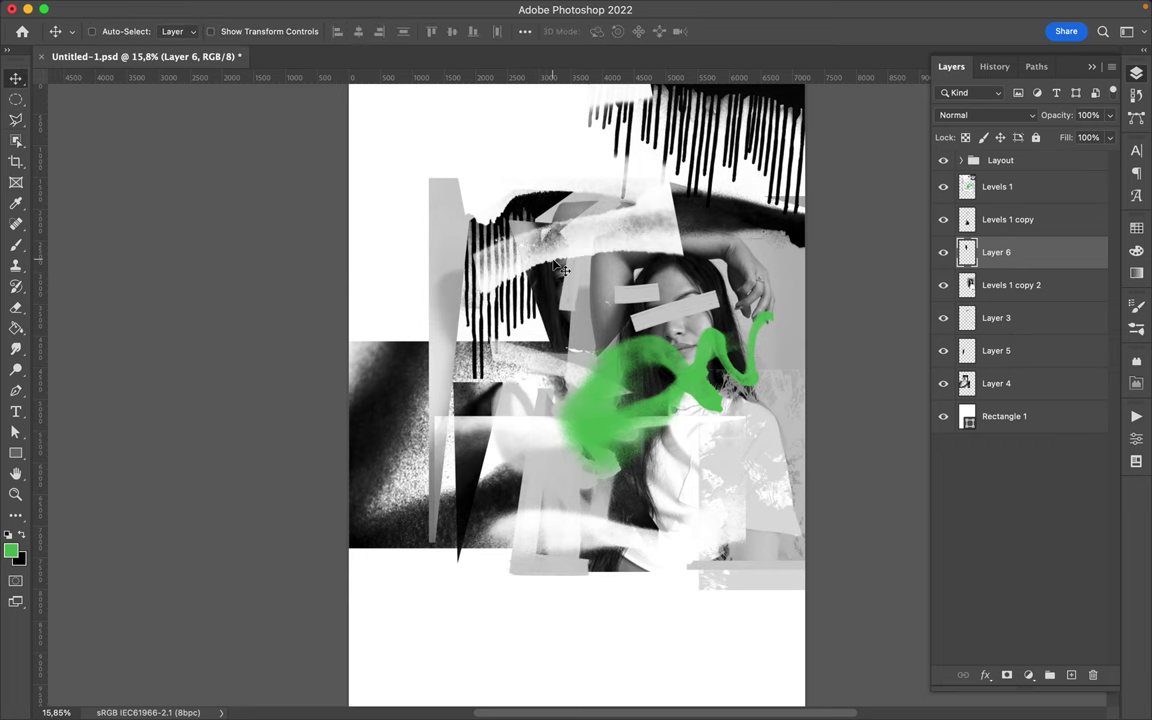
pyautogui.scroll(-2, 562, 270)
# Choose brush preset 48 and nudge Layer 6 slightly right.
pyautogui.press('b')
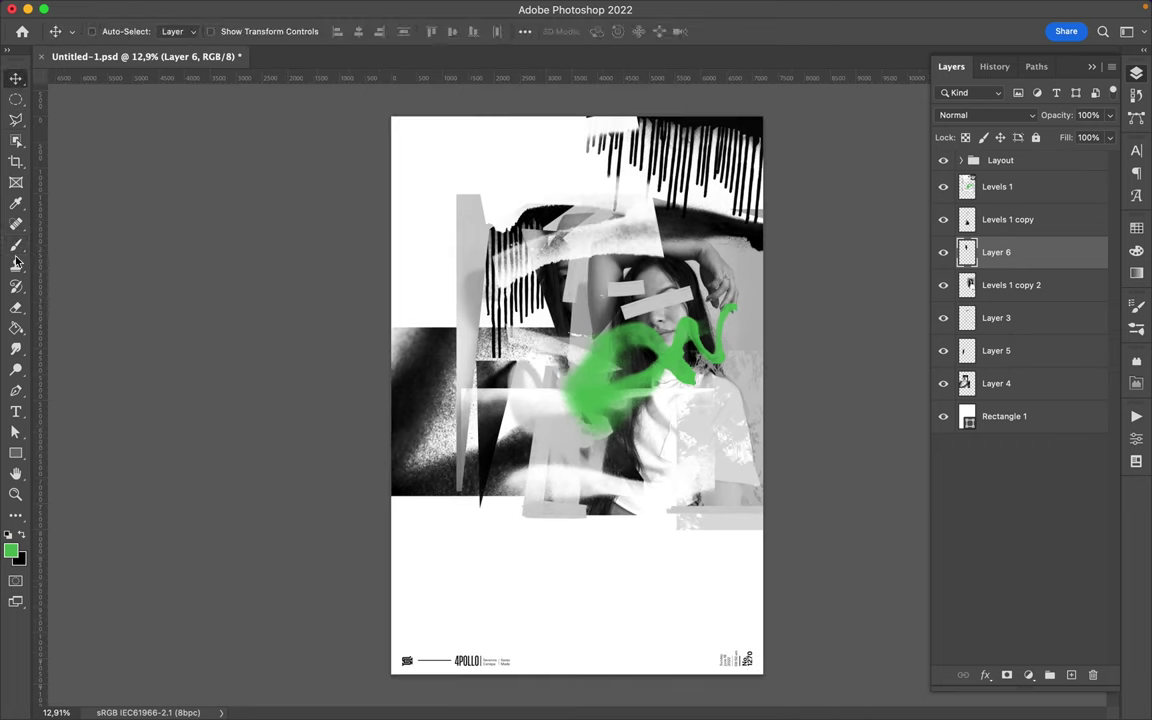
pyautogui.press('b')
pyautogui.rightClick(595, 240)
pyautogui.click(735, 457)
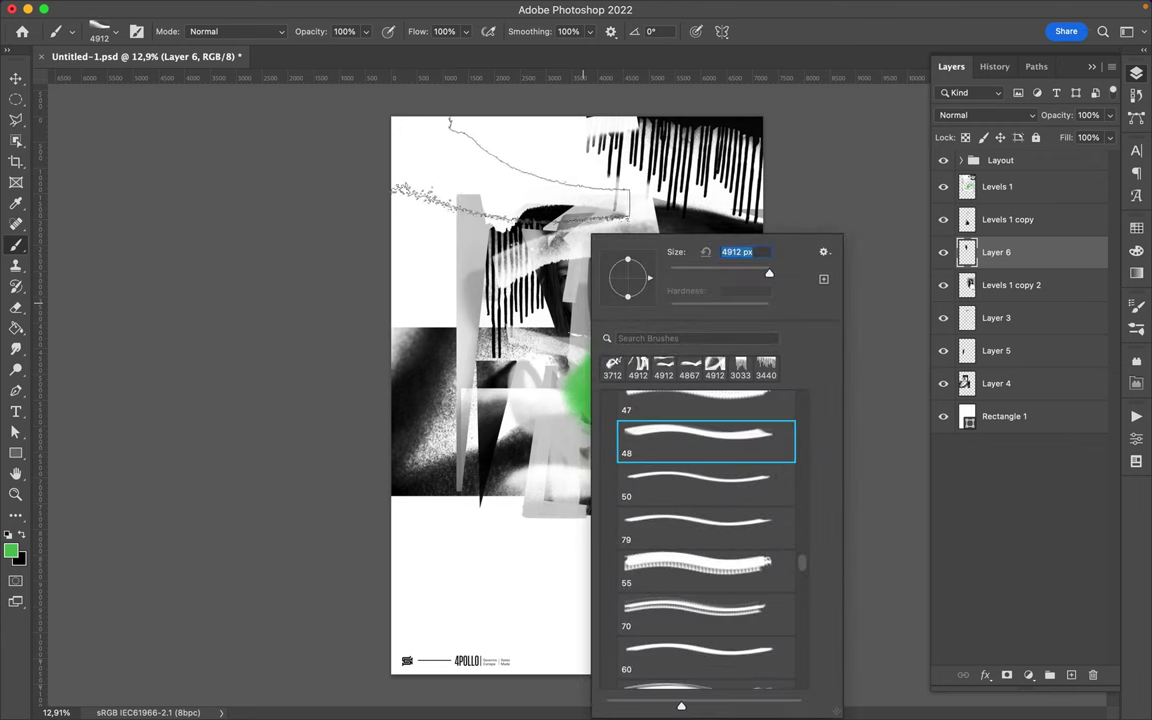
pyautogui.press('Escape')
pyautogui.press('v')
pyautogui.moveTo(438, 181); pyautogui.dragTo(484, 178)
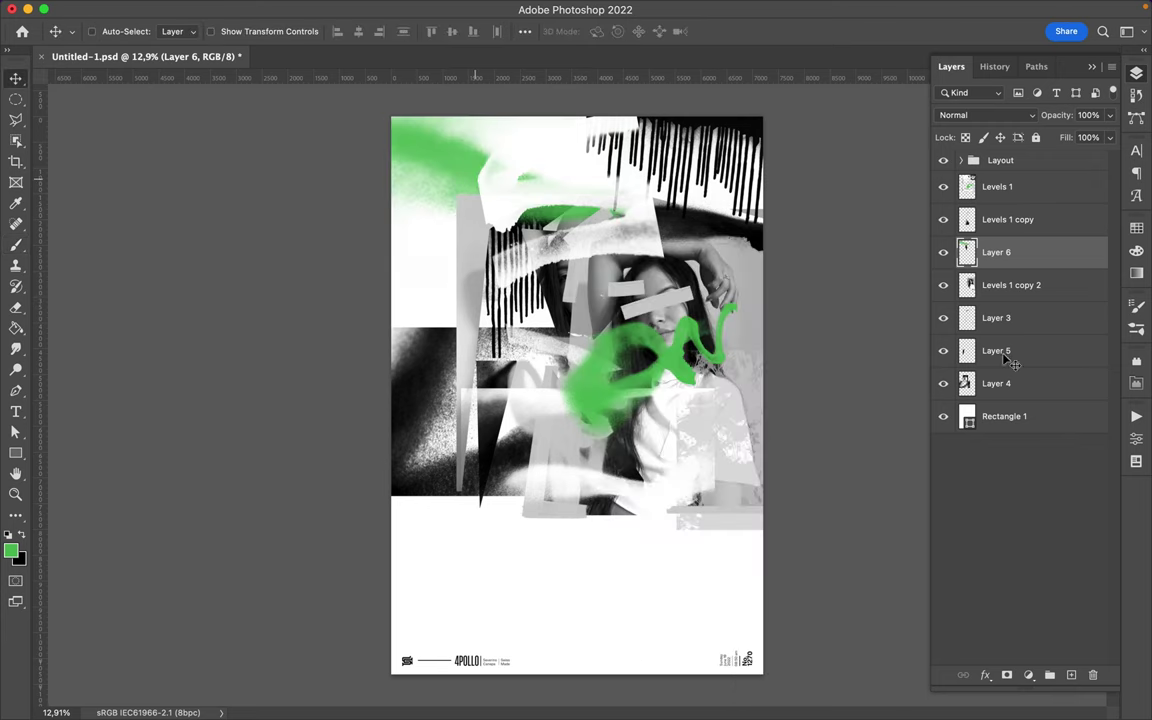
# Add a new empty layer, Layer 7, at the top of the stack.
pyautogui.click(1000, 383)
pyautogui.click(1010, 187)
pyautogui.hotkey('ctrl', 'shift', 'alt', 'n')
pyautogui.rightClick(597, 447)
# Choose the Hard Round brush from the General Brushes set.
pyautogui.press('Escape')
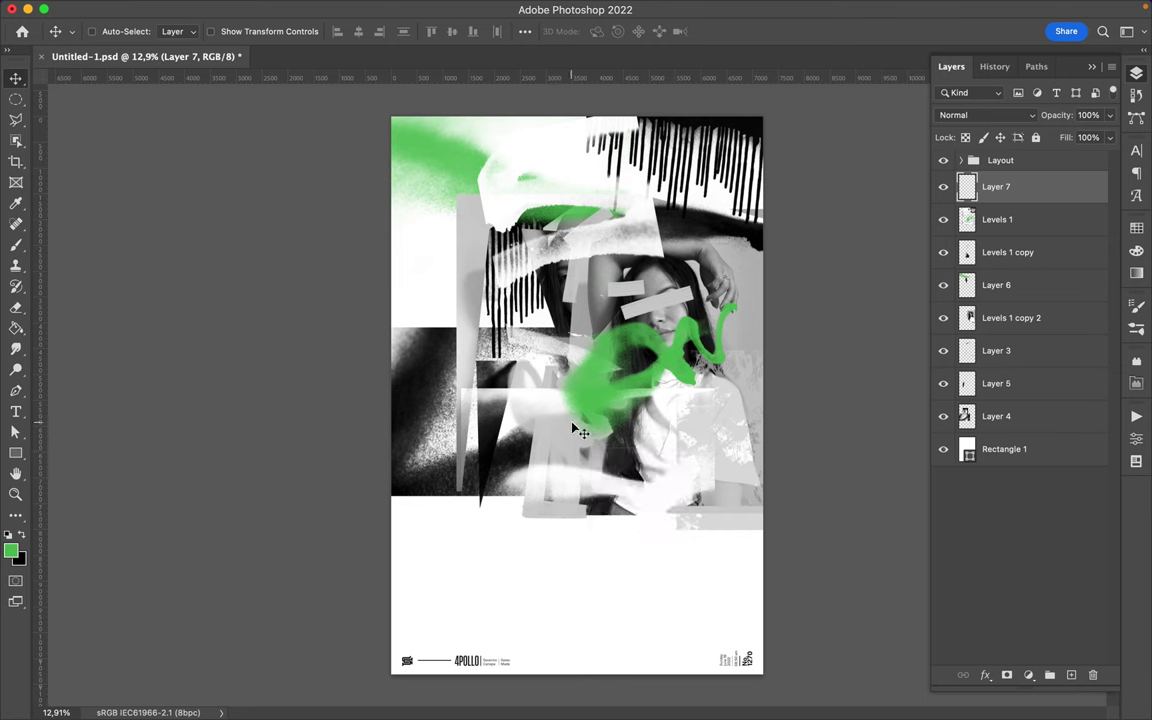
pyautogui.press('b')
pyautogui.rightClick(514, 379)
pyautogui.click(604, 407)
pyautogui.click(617, 478)
# Set the Hard Round brush to 4 px and scribble thin green loops across the lower poster.
pyautogui.write('4')
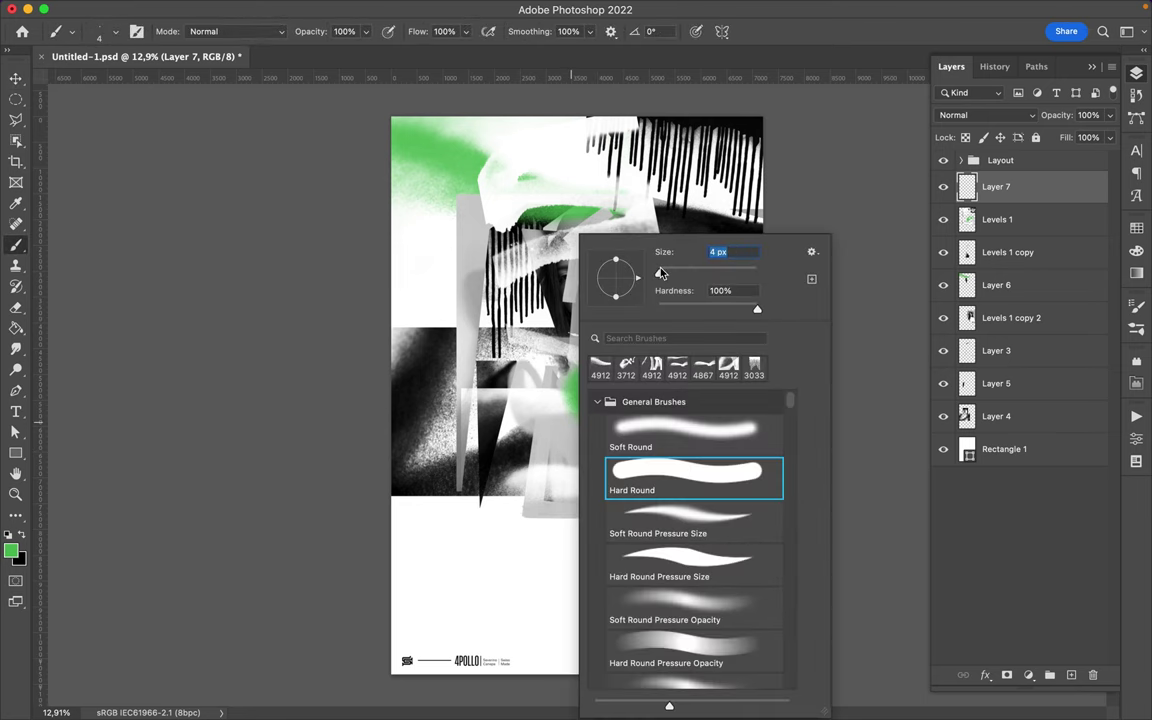
pyautogui.press('Return')
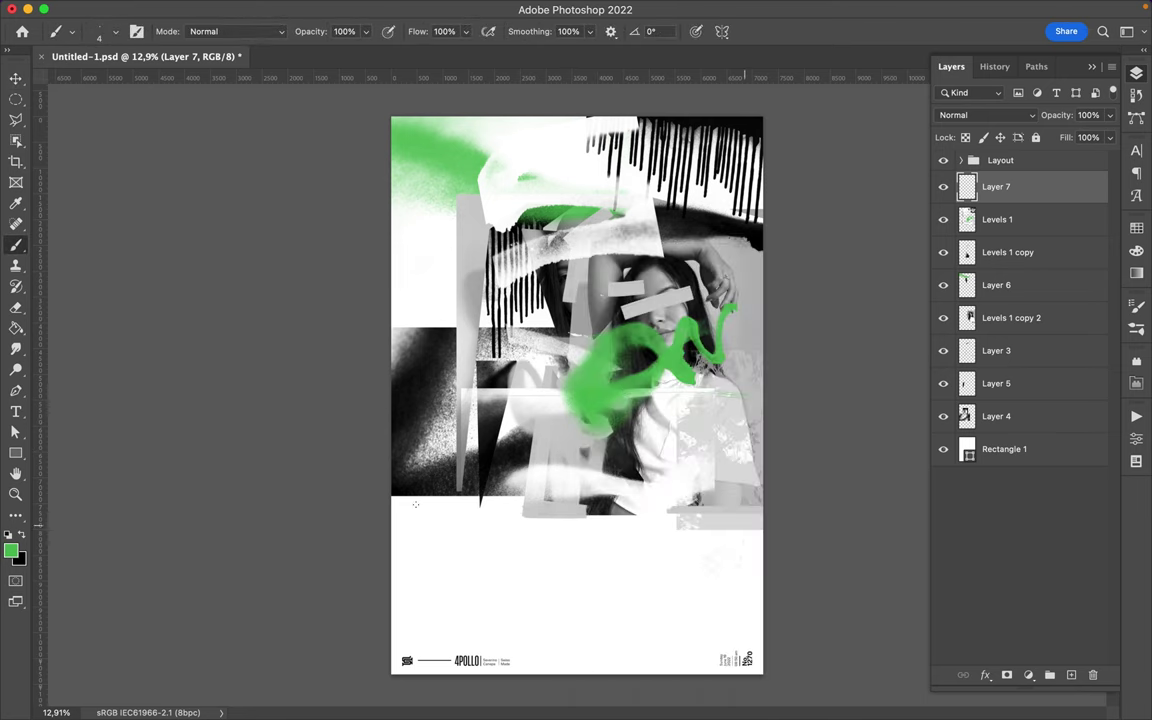
pyautogui.moveTo(745, 395); pyautogui.dragTo(660, 525)
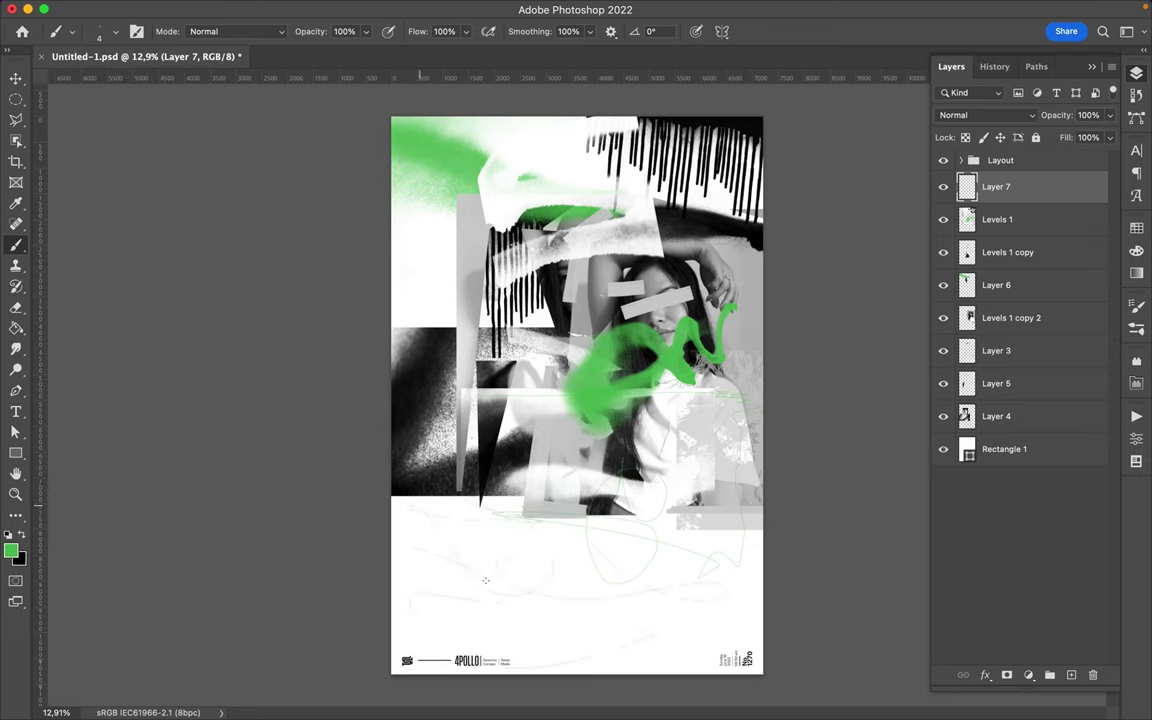
pyautogui.moveTo(553, 493); pyautogui.dragTo(709, 305)
pyautogui.scroll(2, 449, 231)
pyautogui.scroll(2, 380, 196)
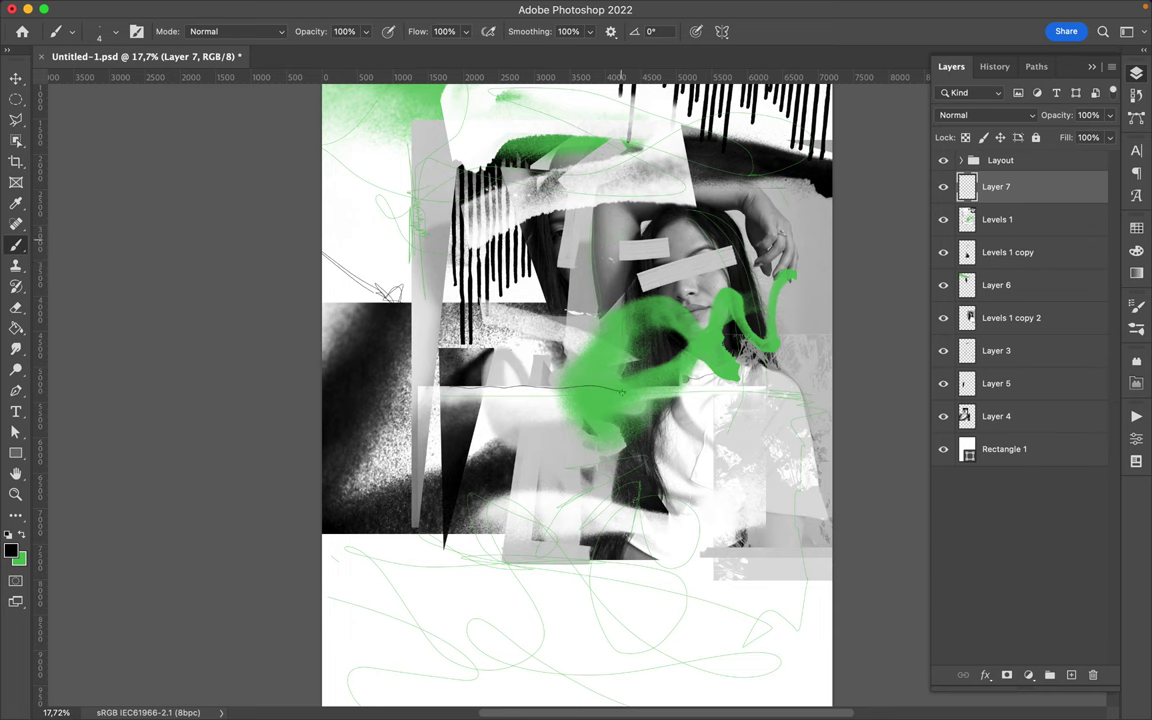
pyautogui.scroll(-2, 622, 392)
pyautogui.scroll(-1, 613, 435)
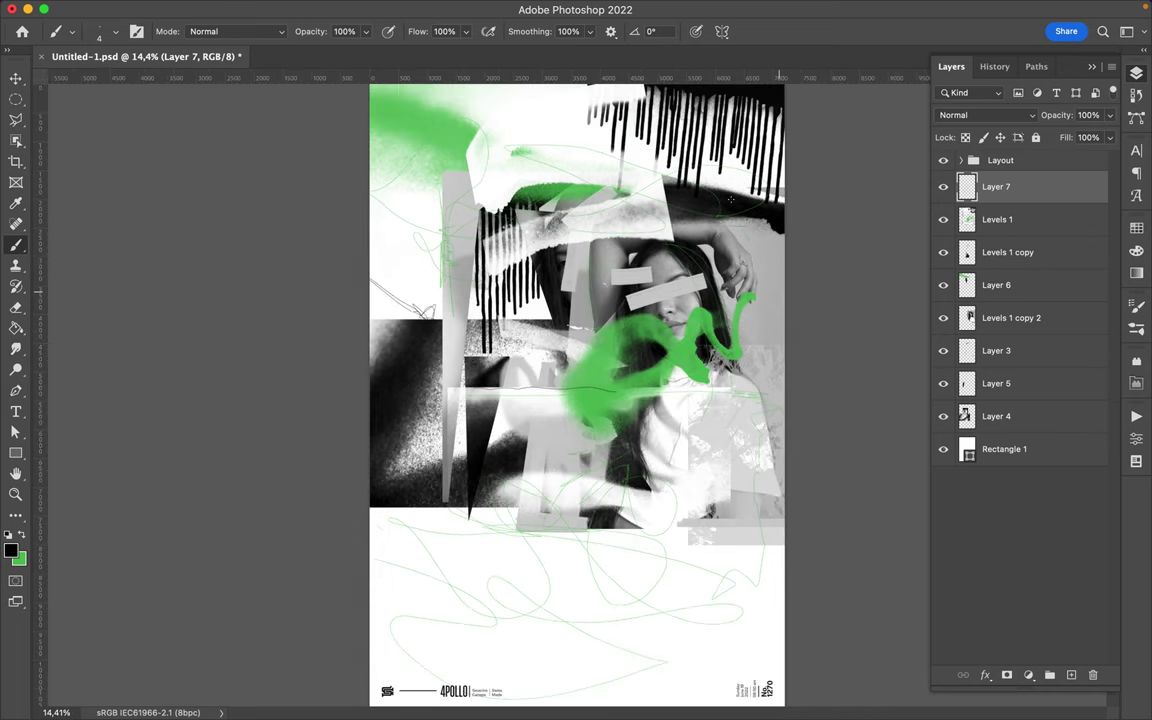
# Scribble a thin dark looping line across the upper poster.
pyautogui.moveTo(462, 298); pyautogui.dragTo(686, 228)
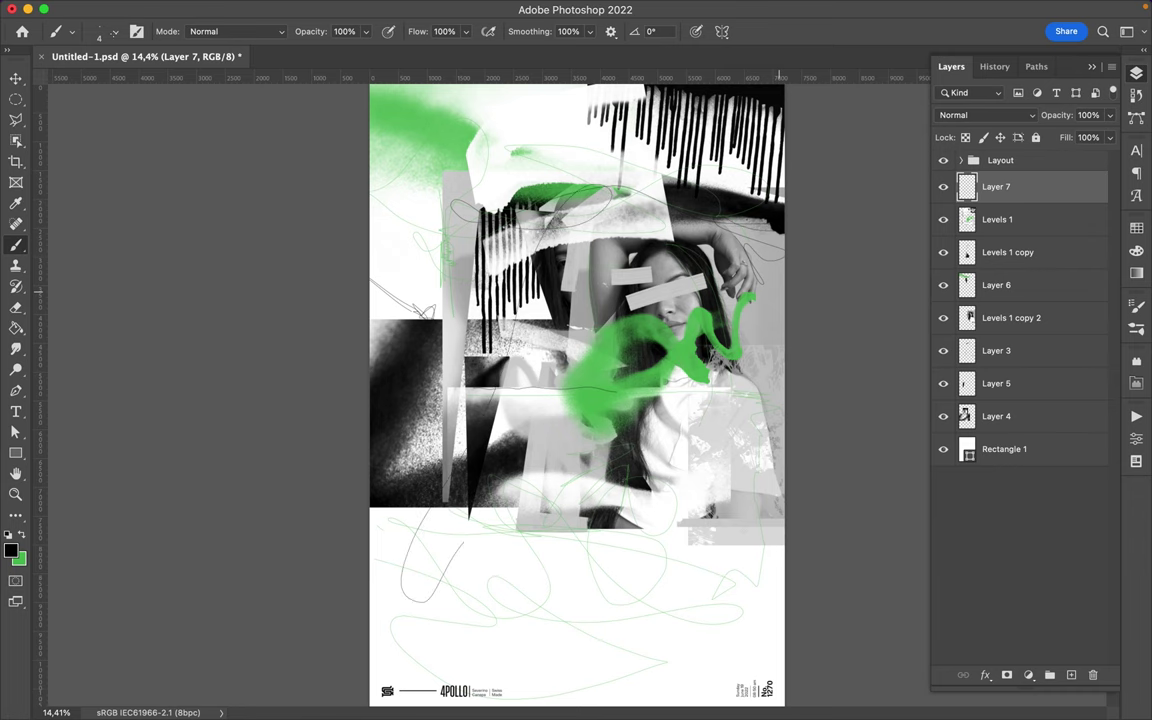
pyautogui.click(116, 38)
pyautogui.click(374, 249)
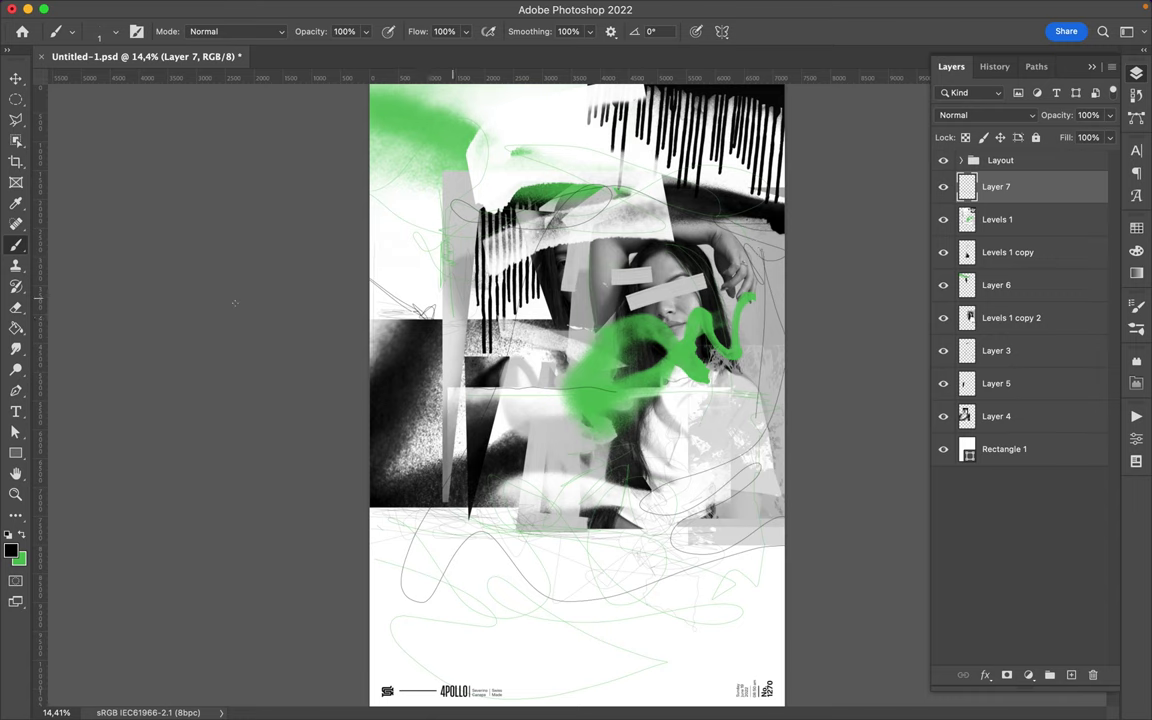
# Switch to white paint at 4 px and scribble light lines over the dark block at left.
pyautogui.press('d')
pyautogui.press('x')
pyautogui.click(112, 33)
pyautogui.write('4')
pyautogui.press('Return')
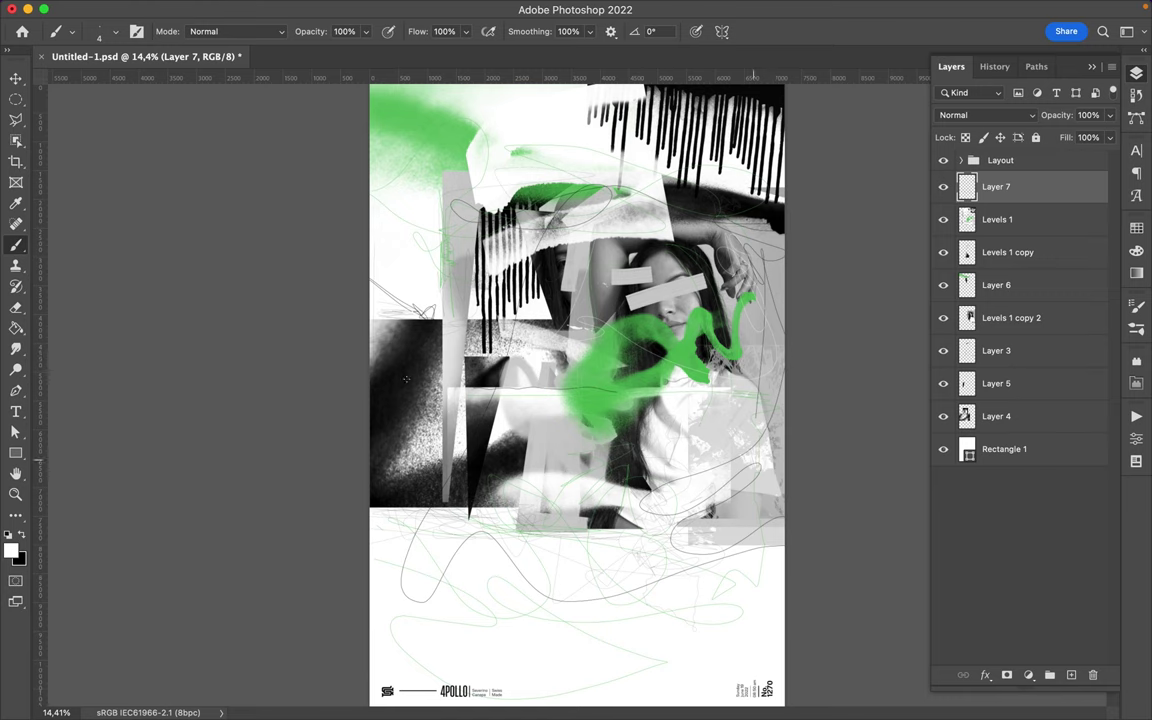
pyautogui.moveTo(378, 395); pyautogui.dragTo(405, 372)
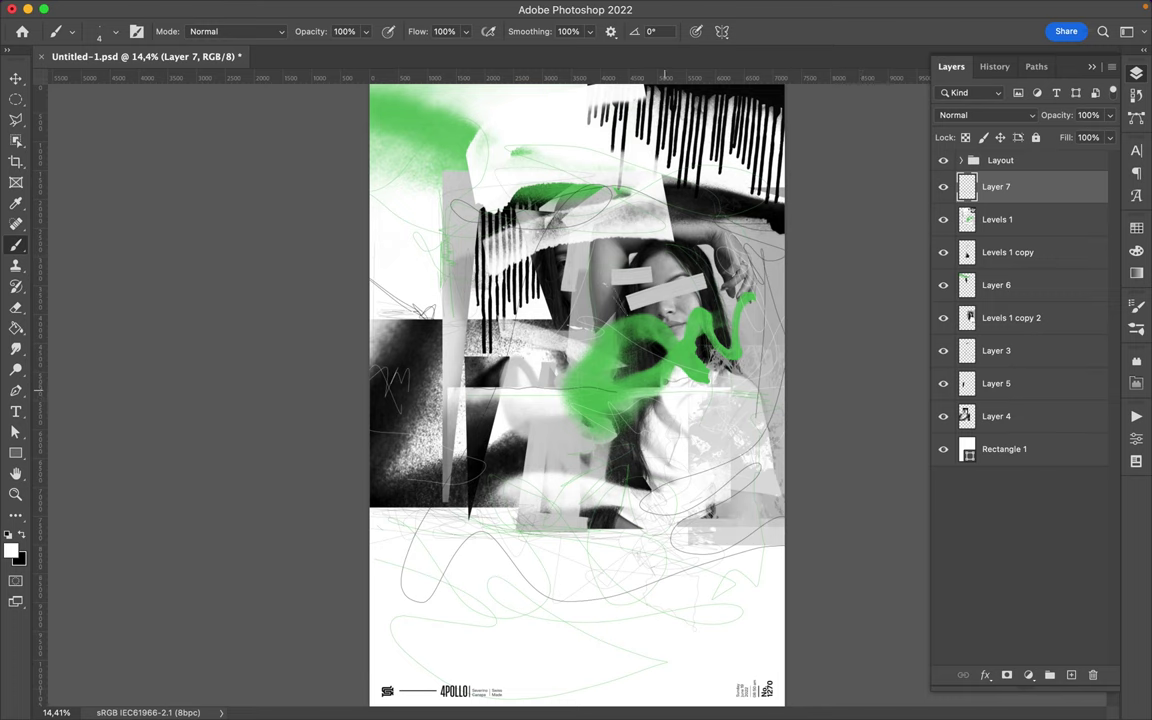
# Save the poster document as Untitled-1.psd.
pyautogui.press('super+s')
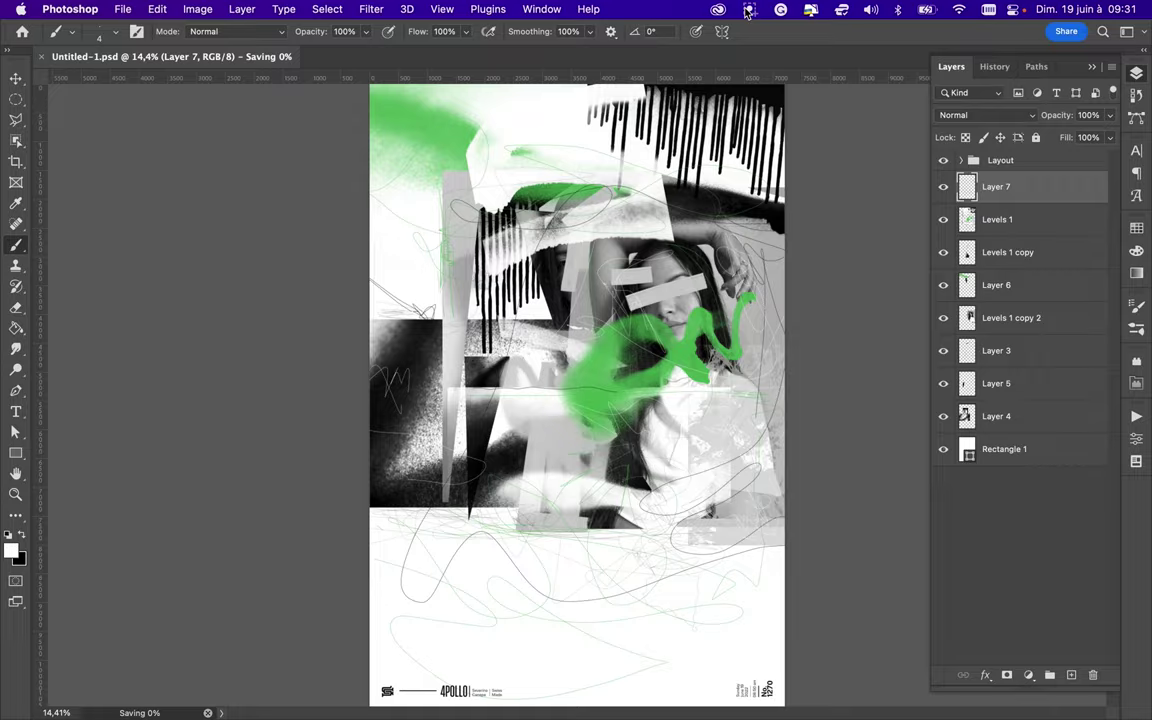